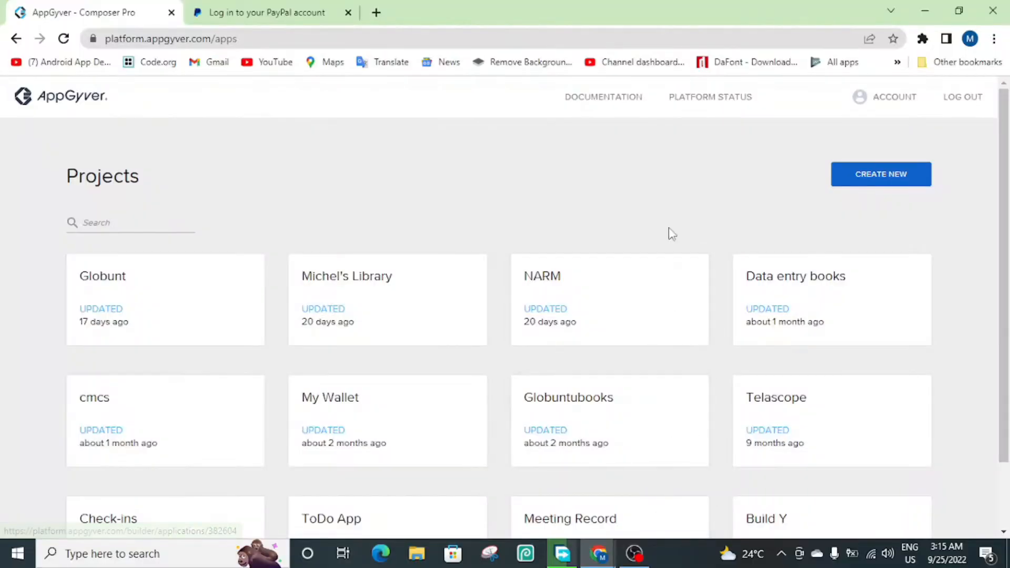
Step: Create a new app project named Pamazon
left_click(859, 181)
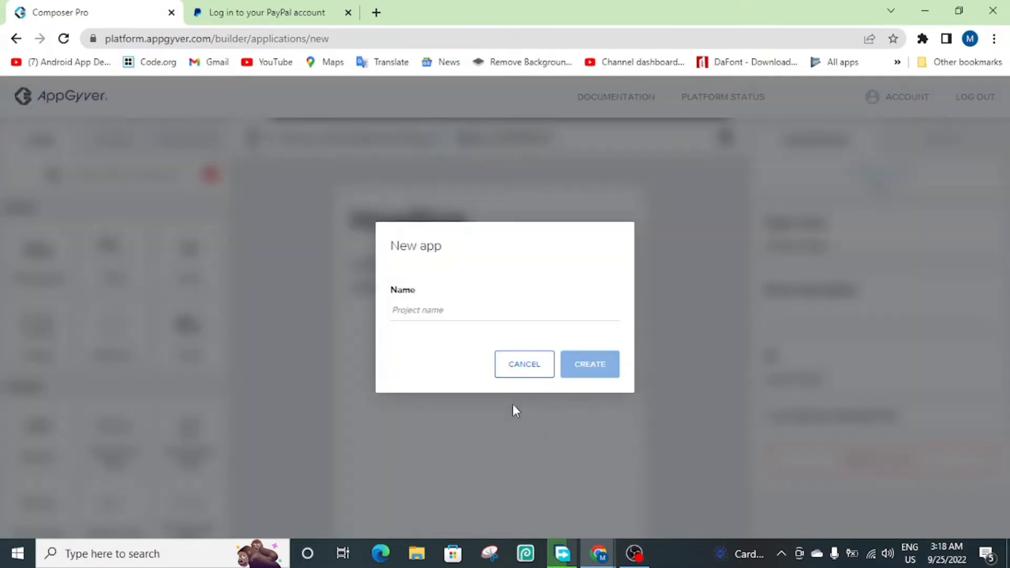
left_click(407, 311)
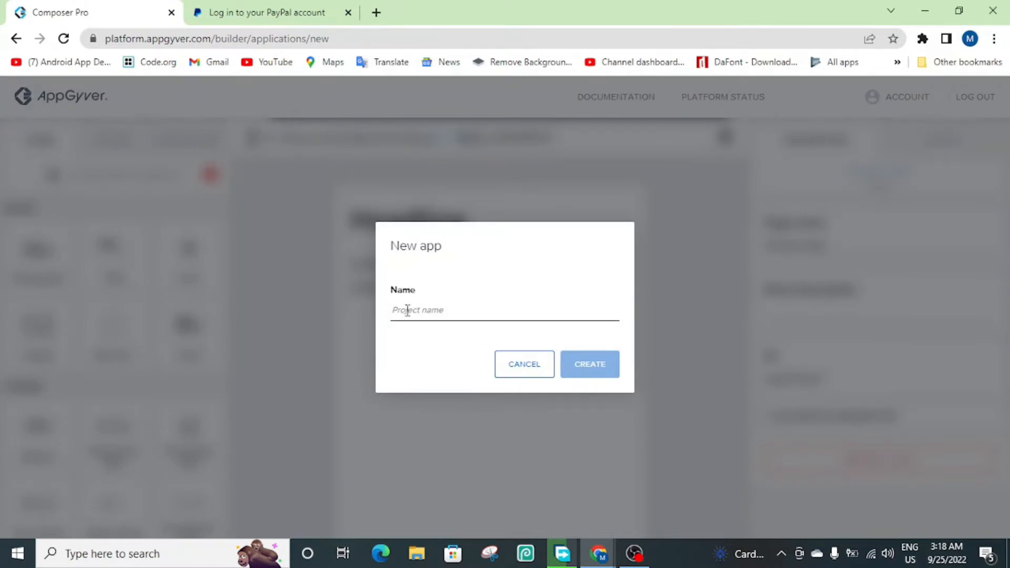
left_click(445, 314)
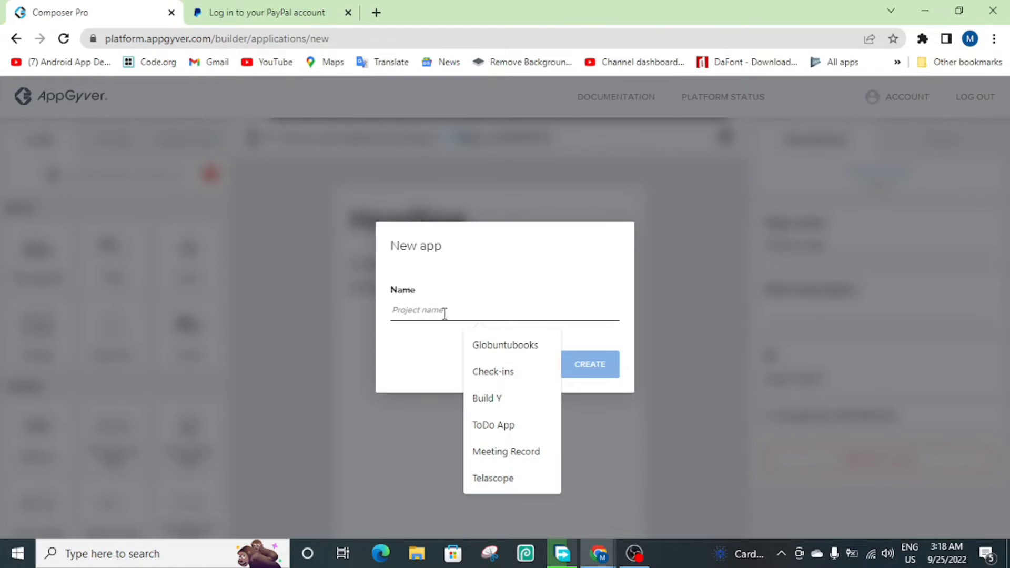
type("Pa")
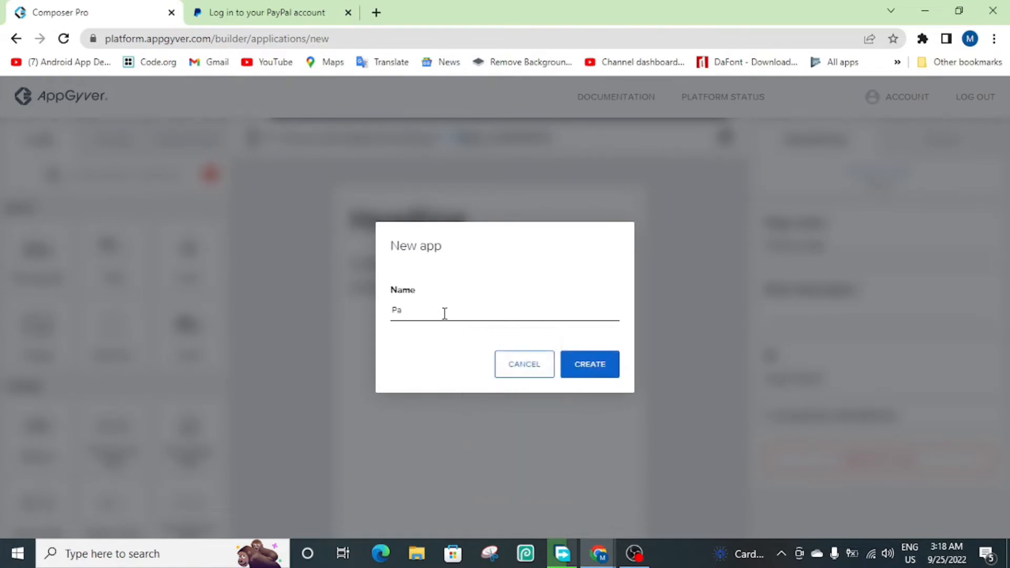
type("mazon")
left_click(605, 371)
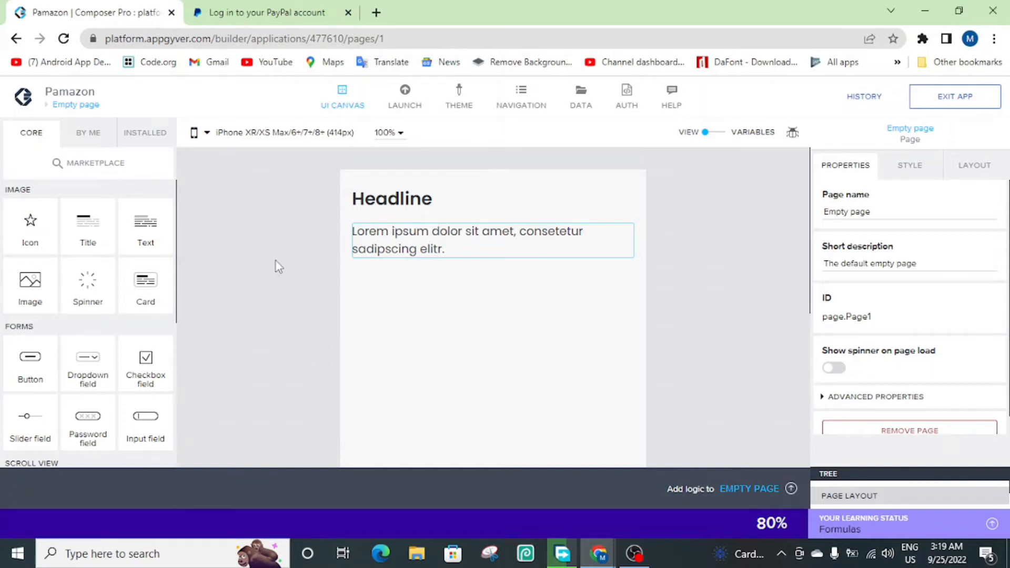
Step: Remove the default paragraph text and the Headline title from the empty page
left_click(414, 237)
left_click(622, 266)
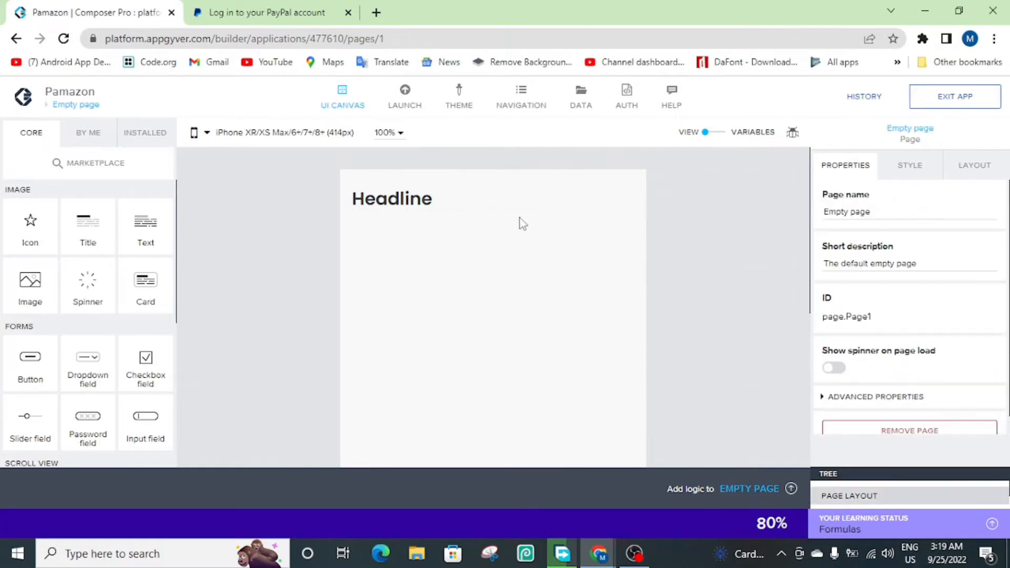
left_click(444, 211)
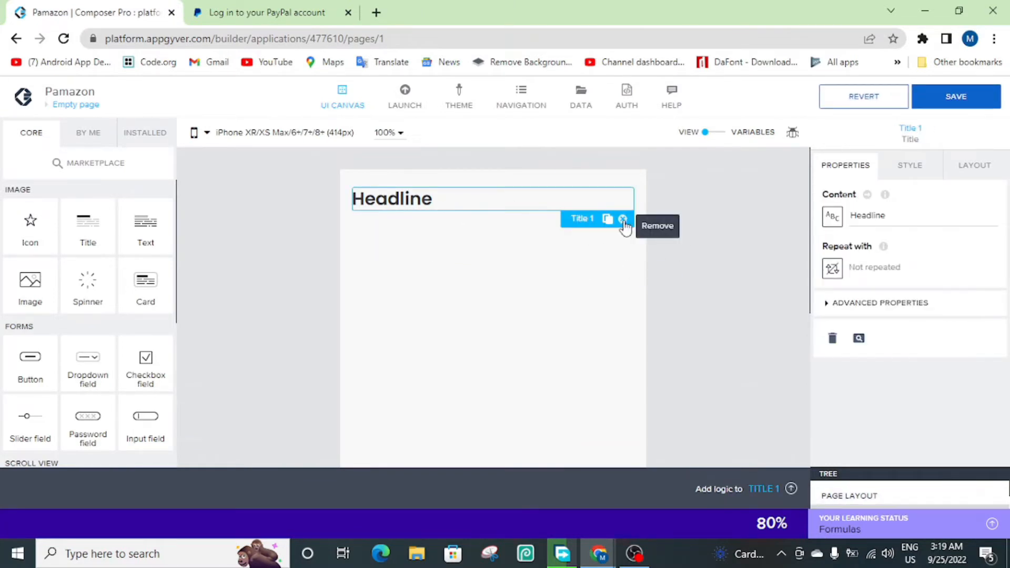
left_click(623, 219)
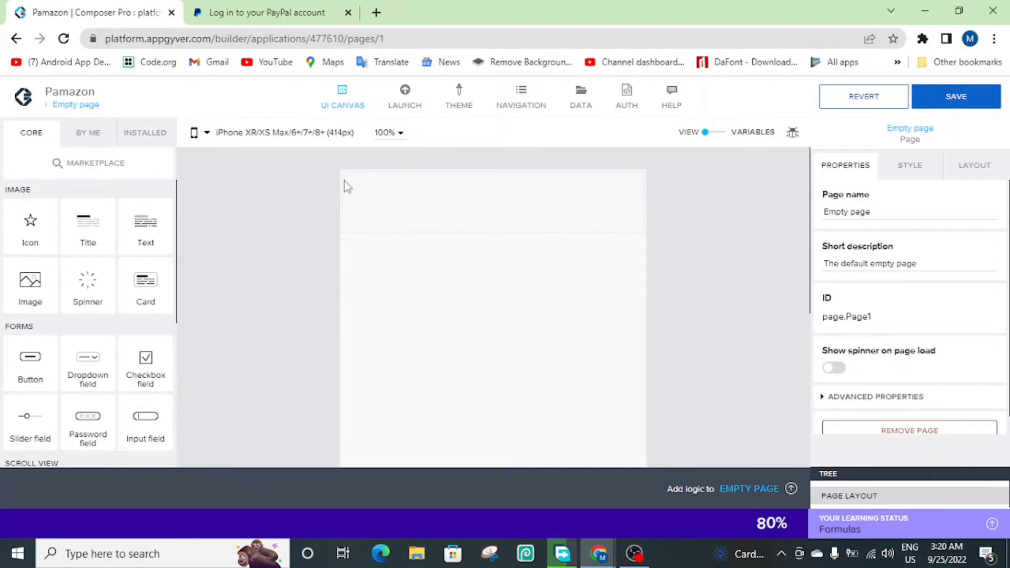
Step: Switch to PayPal, log in with the prefilled credentials, and open the PayPal buttons manager from the seller tools settings
left_click(284, 13)
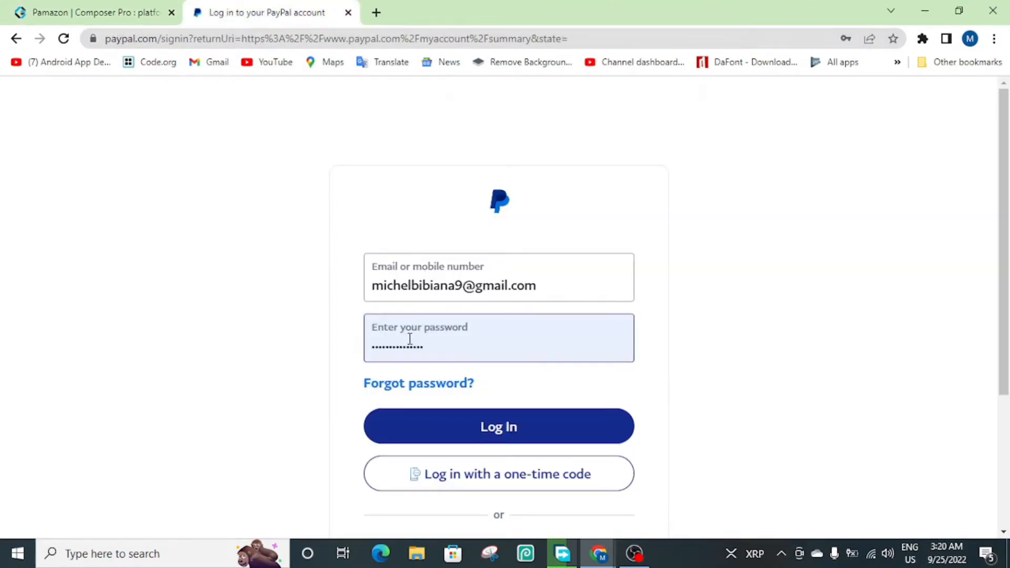
left_click(502, 424)
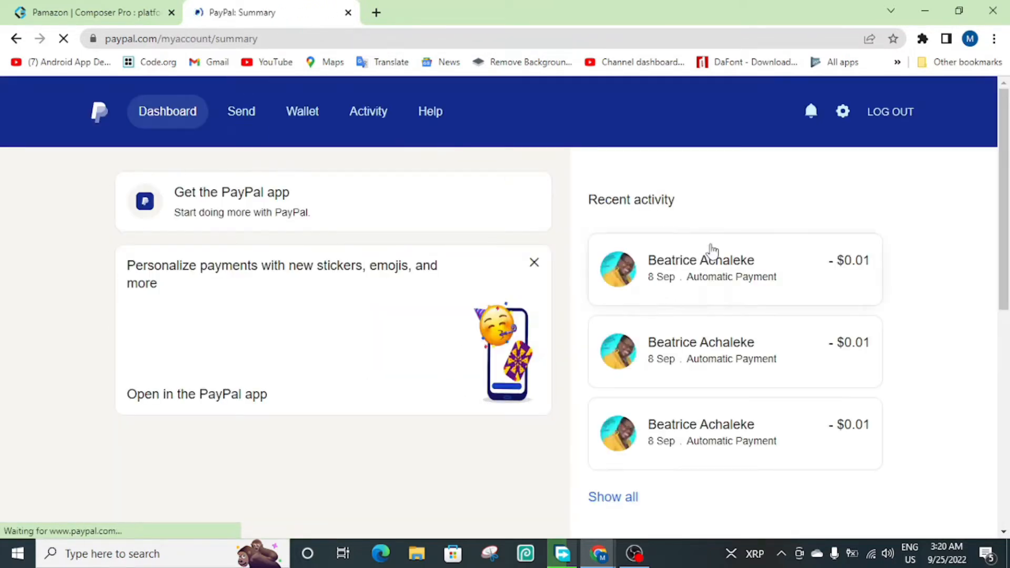
left_click(842, 113)
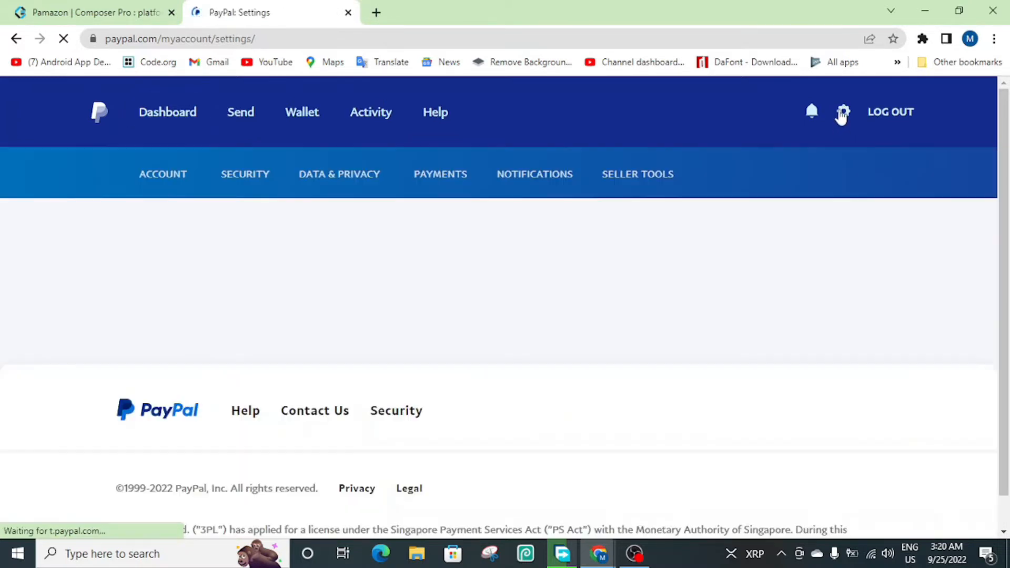
left_click(624, 173)
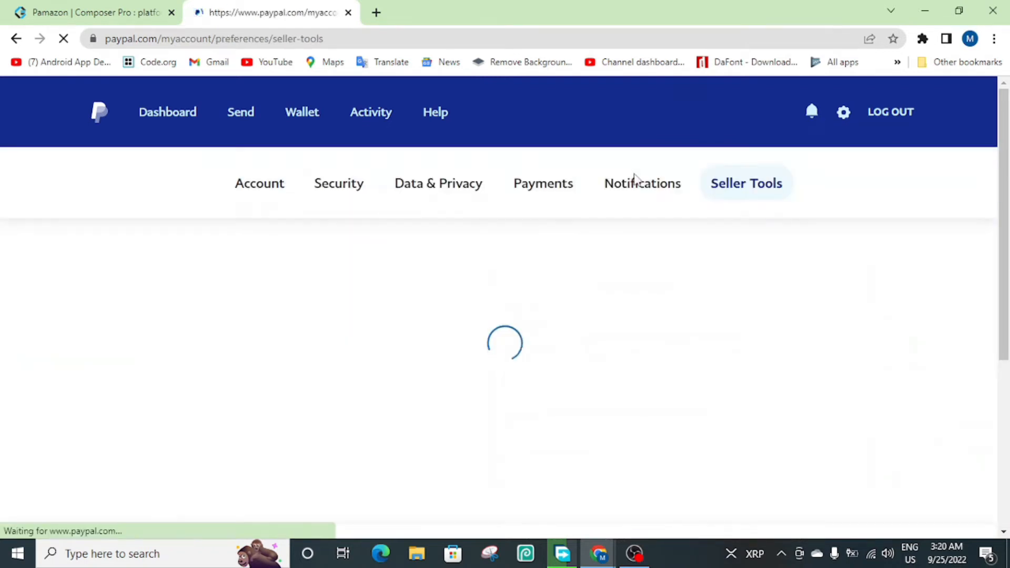
left_click_drag(1005, 187, 1007, 264)
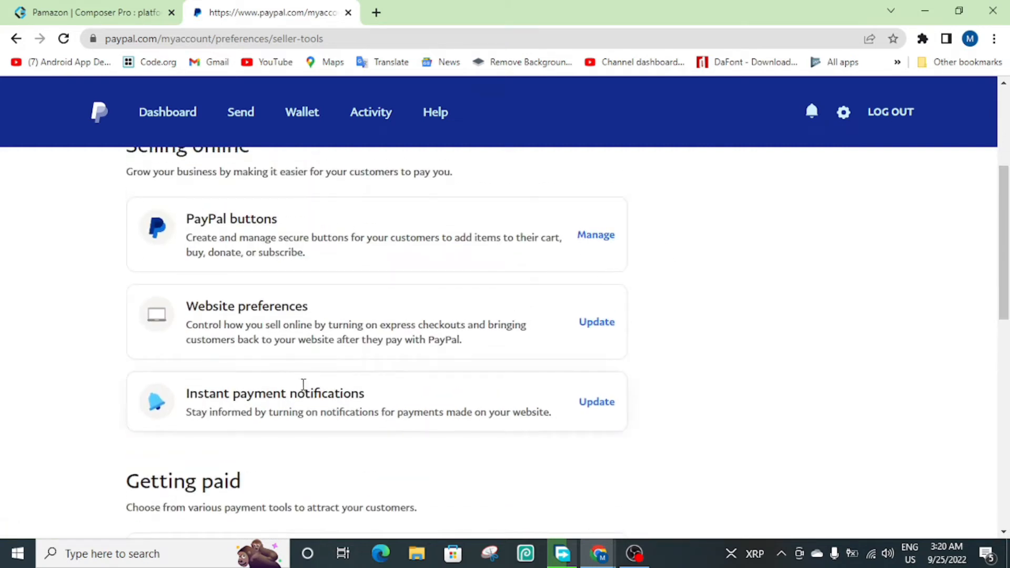
left_click(598, 237)
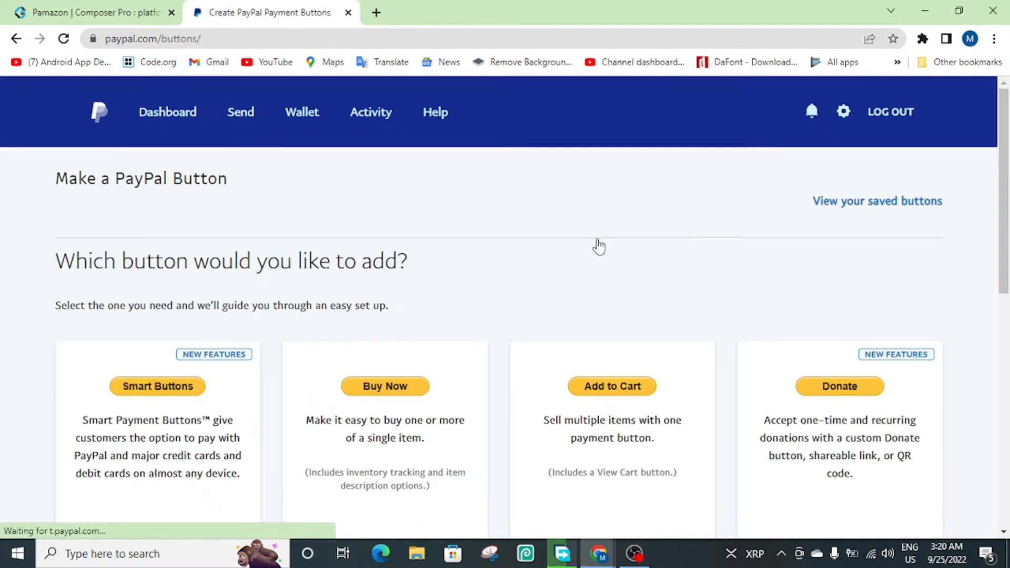
Step: Choose the Subscribe button for recurring charges from the PayPal button types
scroll(599, 246, "down", 4)
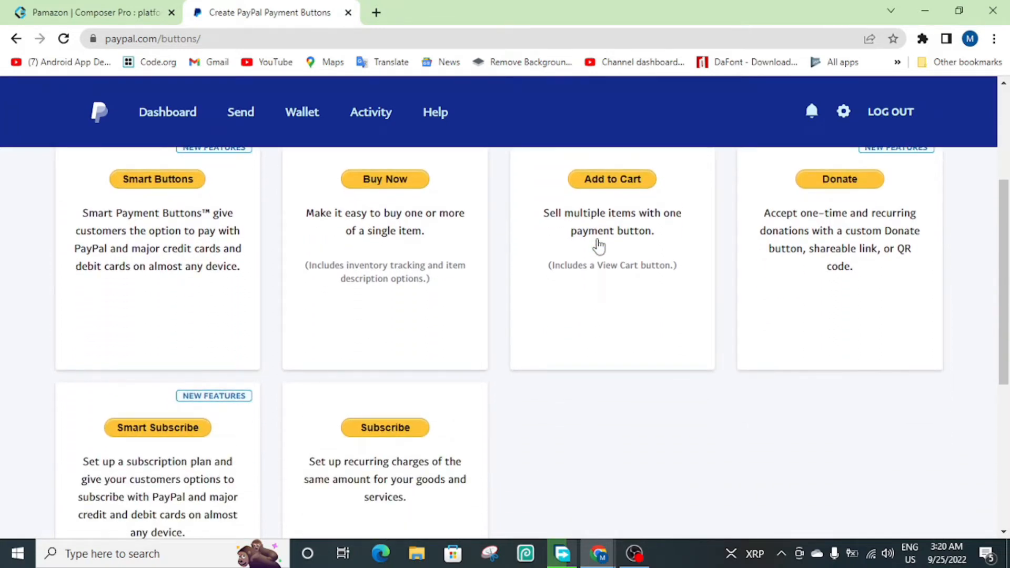
scroll(599, 245, "down", 1)
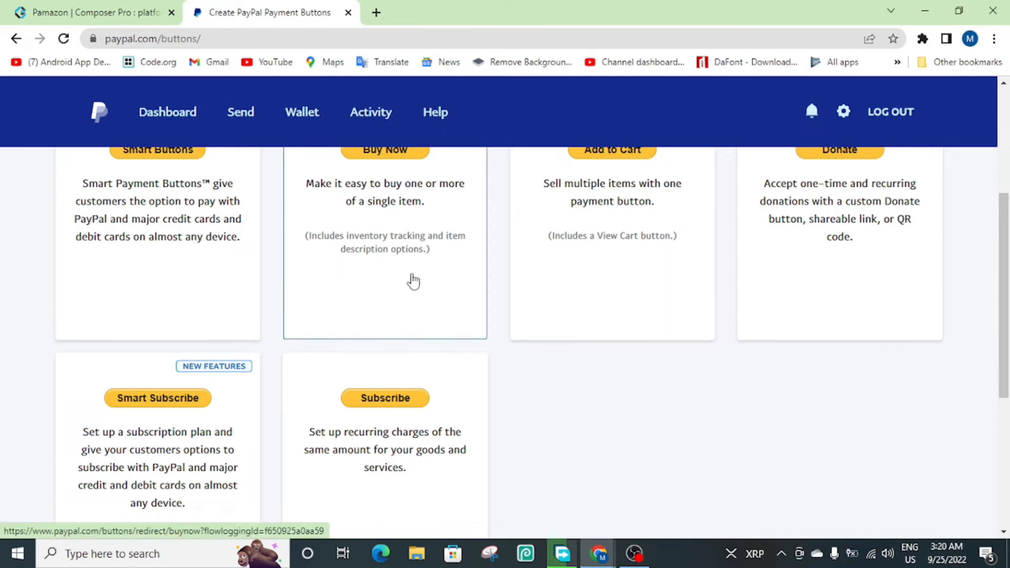
left_click_drag(1008, 329, 1006, 410)
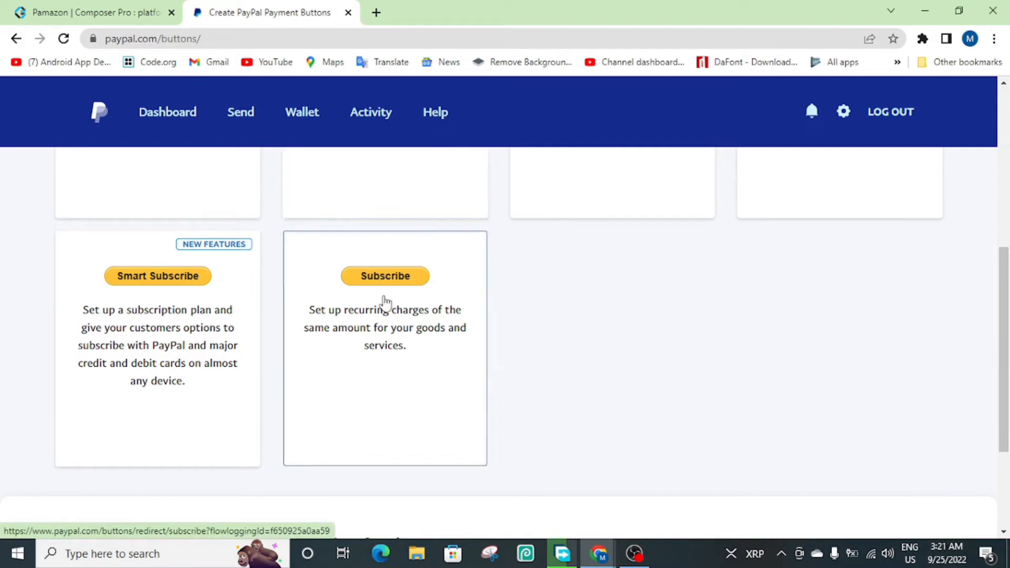
left_click(372, 283)
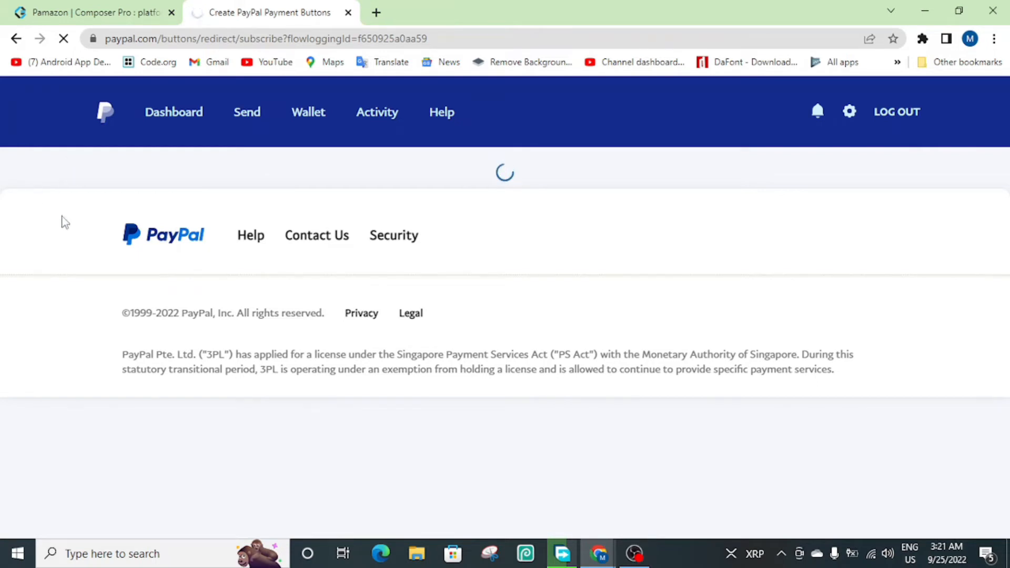
Step: Read the payment button page's introduction about pasting the HTML code, comparing it with the Pamazon page in AppGyver
left_click(132, 12)
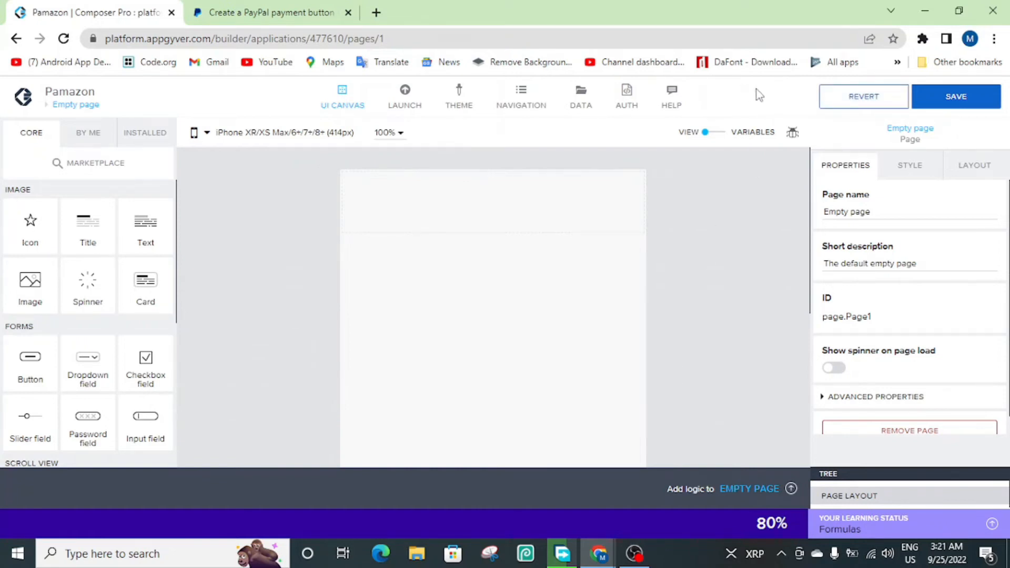
left_click(227, 6)
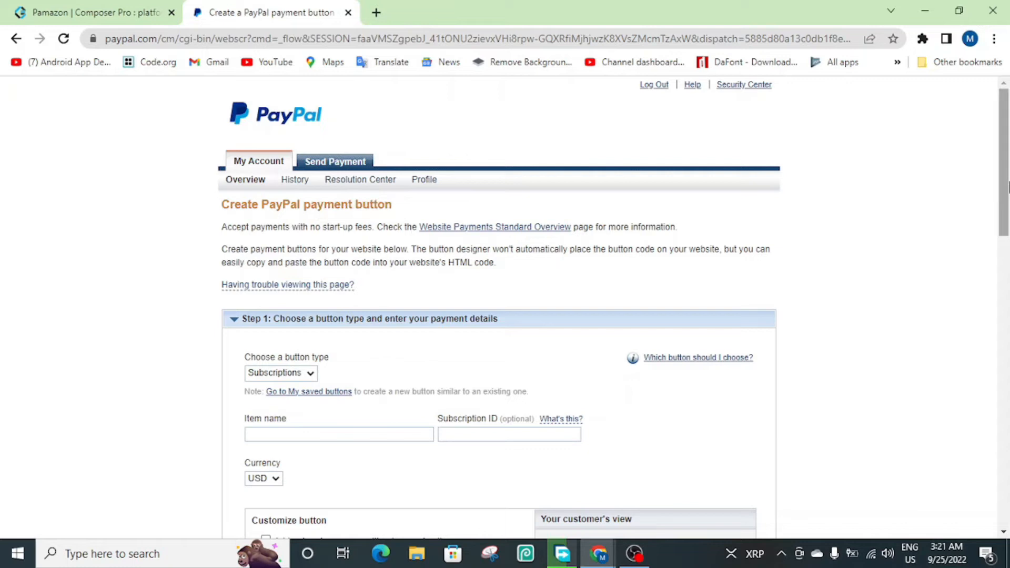
mouse_move(1008, 184)
left_mouse_down()
mouse_move(1007, 236)
mouse_move(1007, 200)
left_mouse_up()
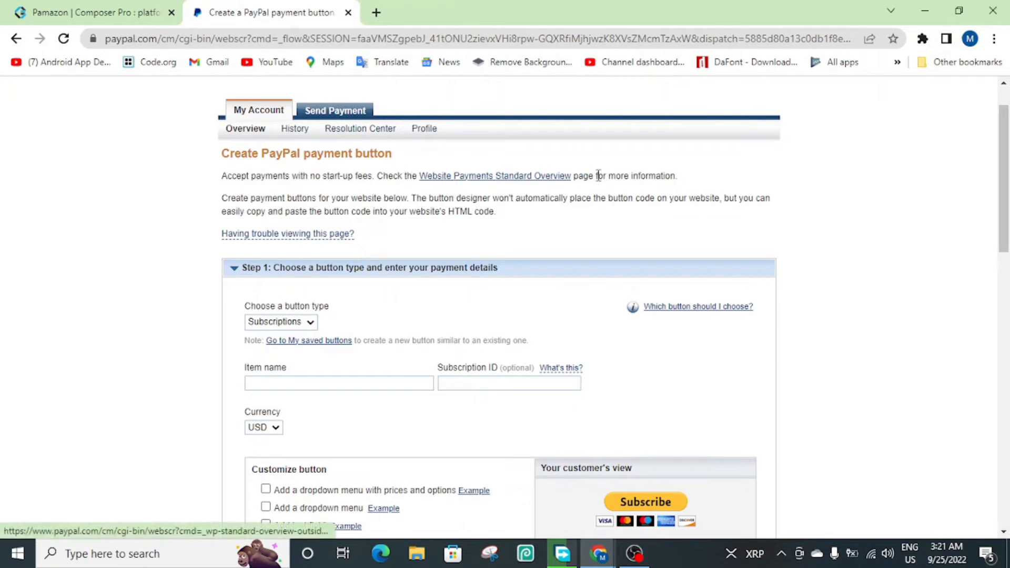
left_click_drag(208, 197, 506, 214)
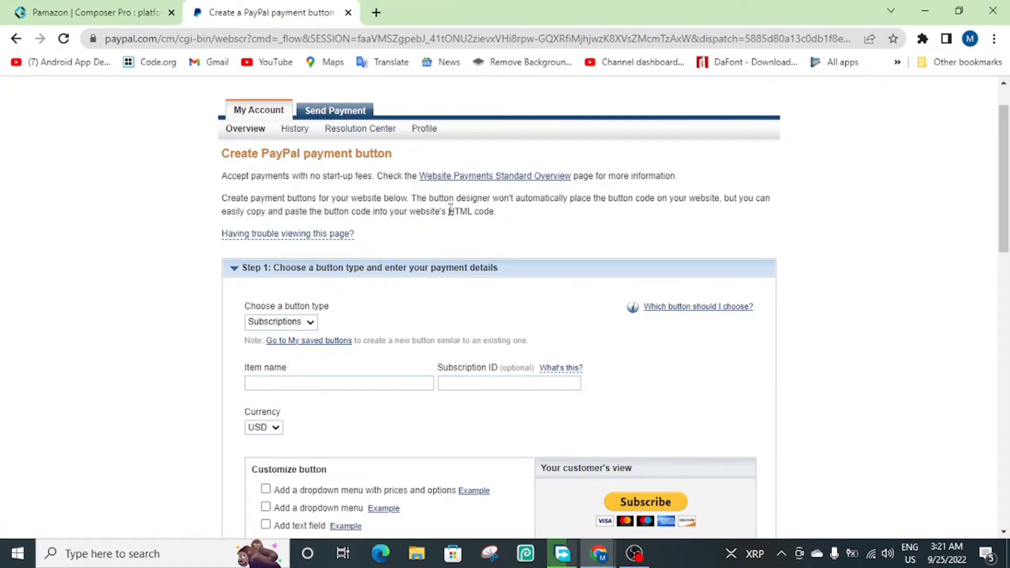
left_click_drag(449, 211, 508, 220)
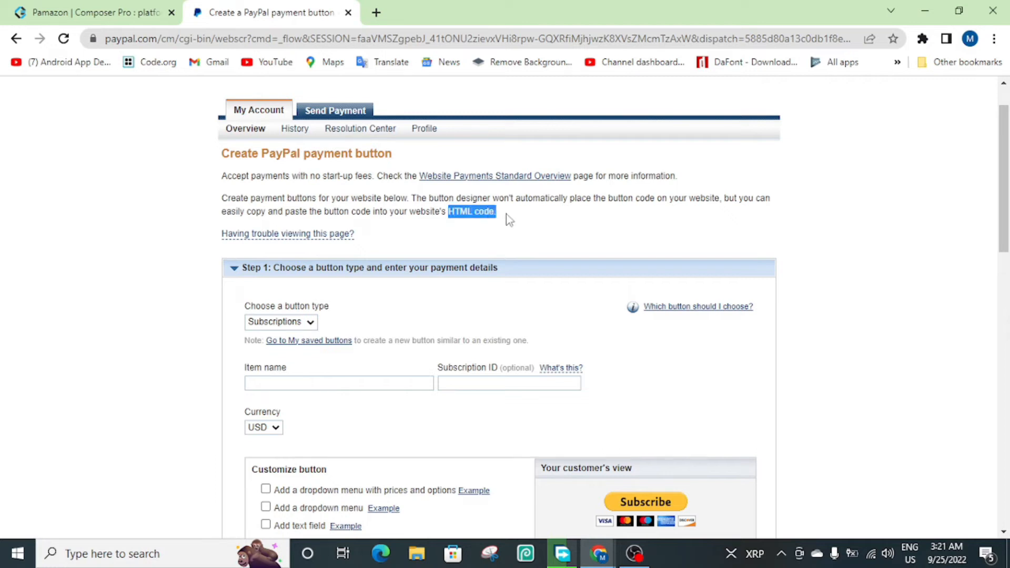
left_click(508, 220)
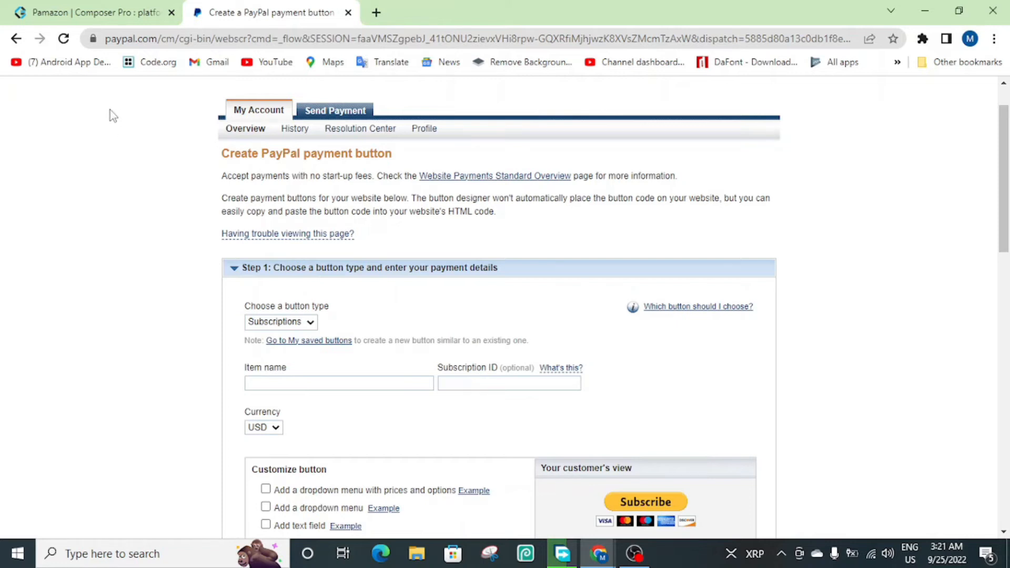
left_click(103, 14)
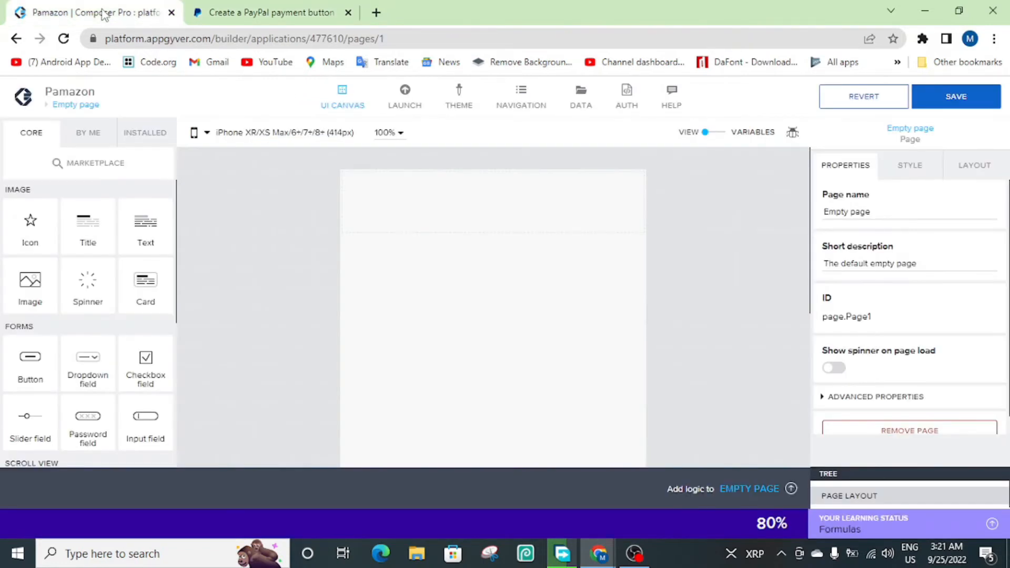
left_click(289, 10)
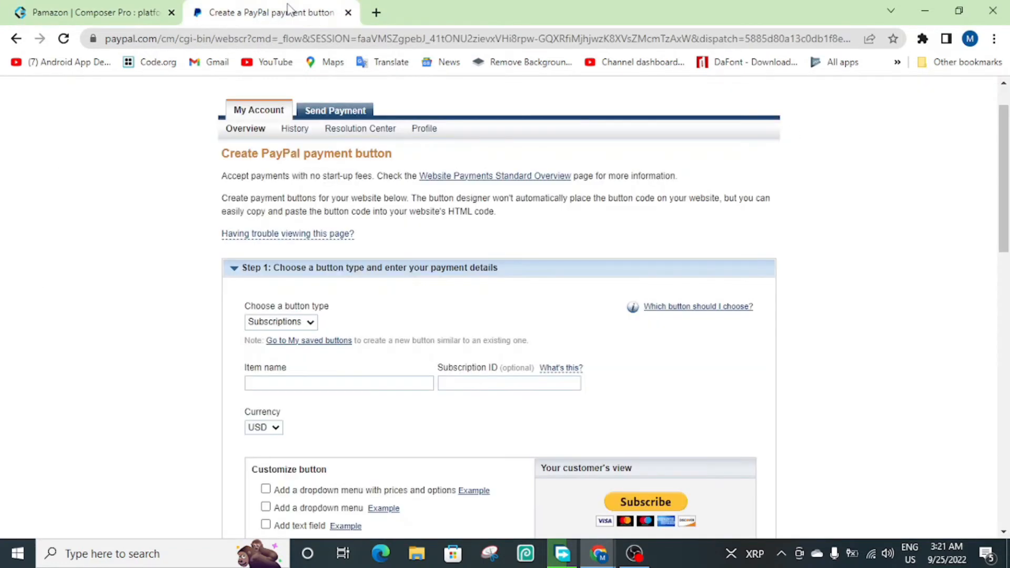
Step: Set the subscription button's item name to Book1
left_click_drag(1009, 203, 1008, 256)
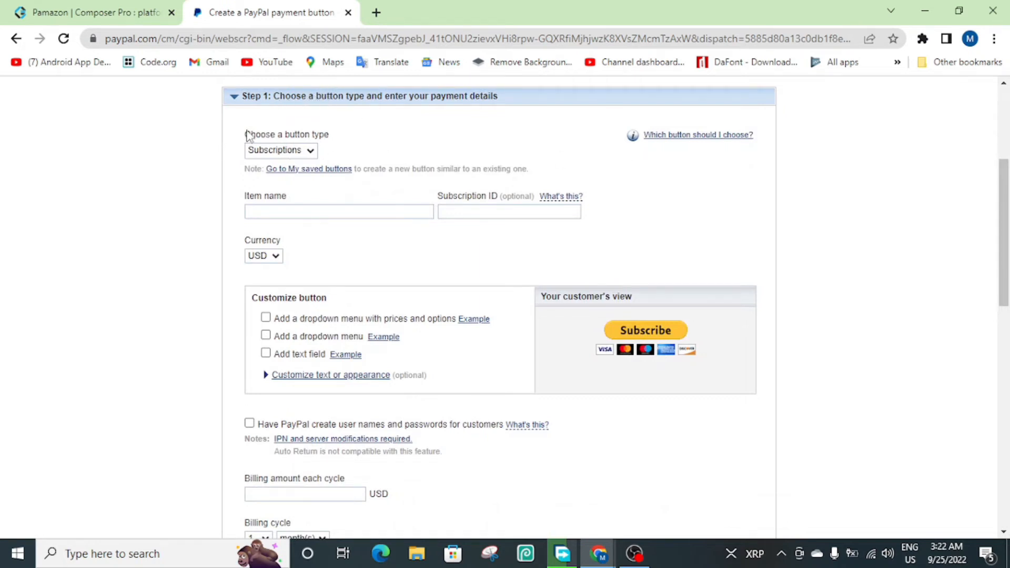
left_click(289, 212)
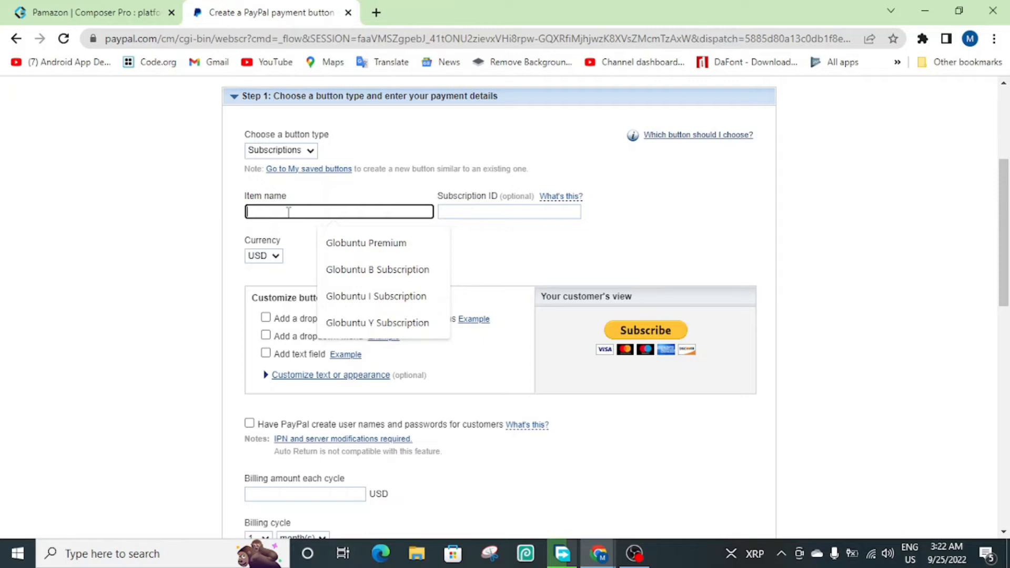
type("Book1")
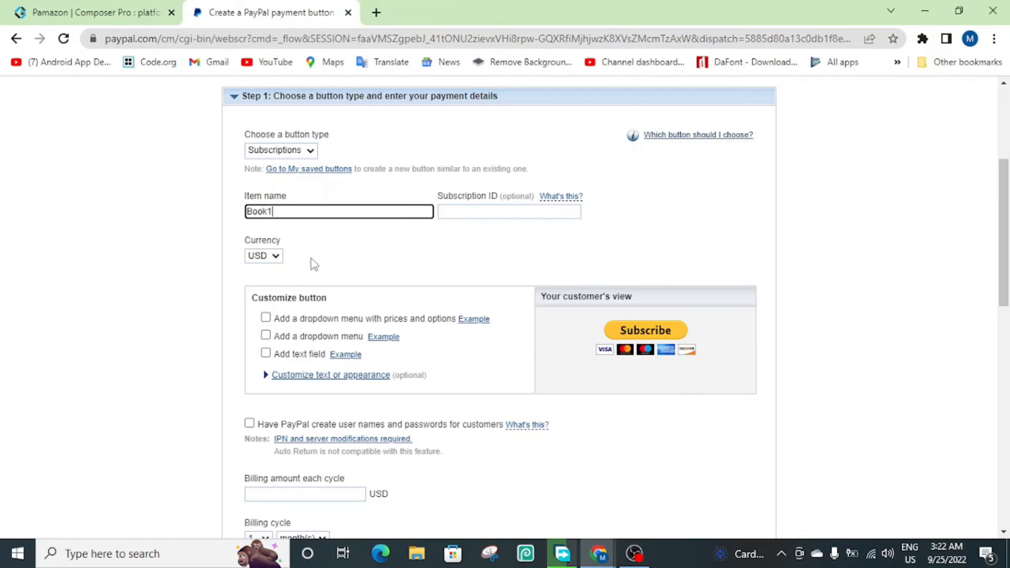
Step: Review the currencies offered for the subscription, then the button customization and billing options
left_click(276, 258)
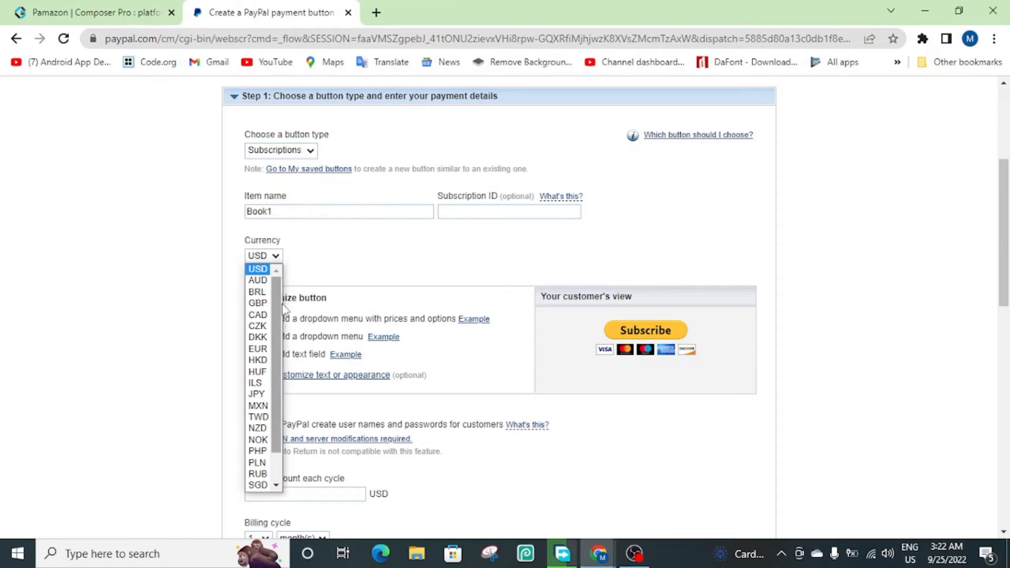
scroll(278, 302, "down", 1)
scroll(277, 312, "up", 1)
scroll(284, 315, "down", 1)
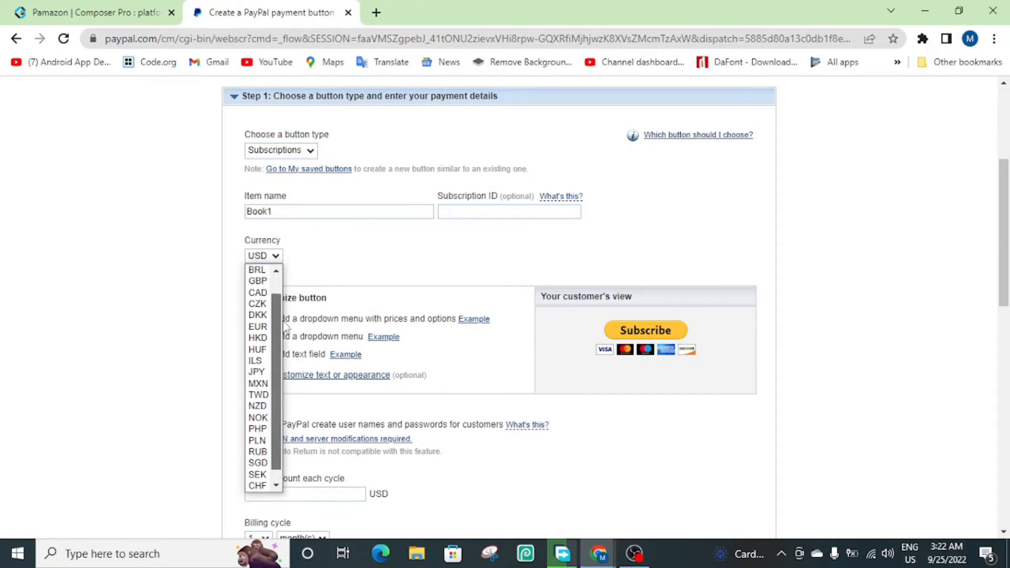
scroll(284, 329, "up", 1)
left_click_drag(277, 316, 276, 292)
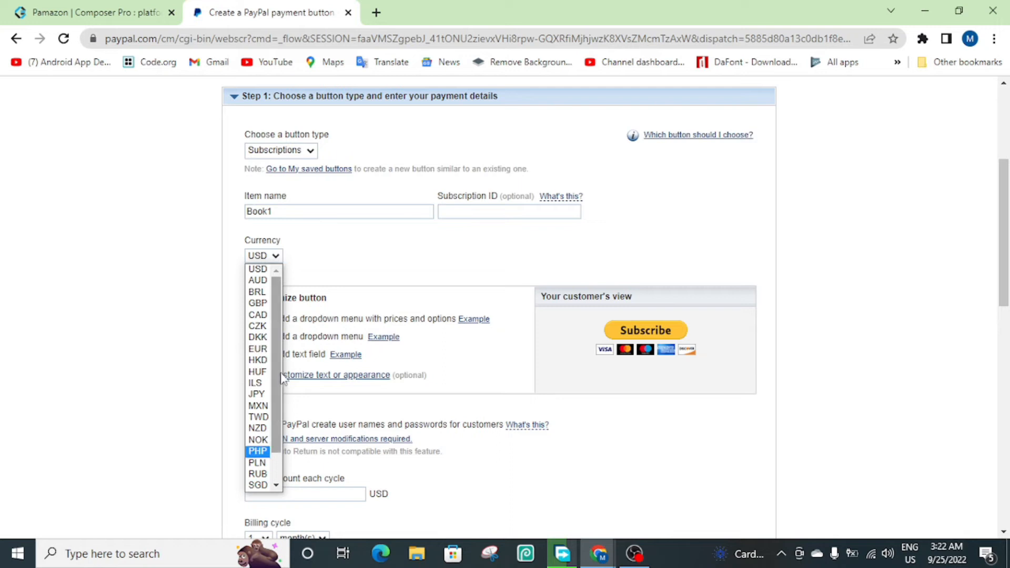
scroll(272, 413, "down", 1)
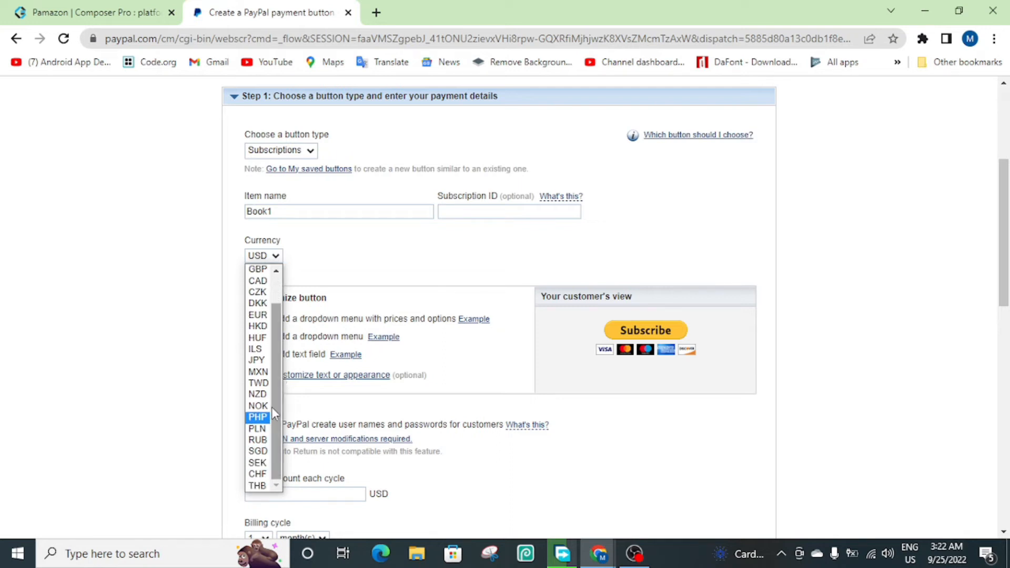
left_click(368, 255)
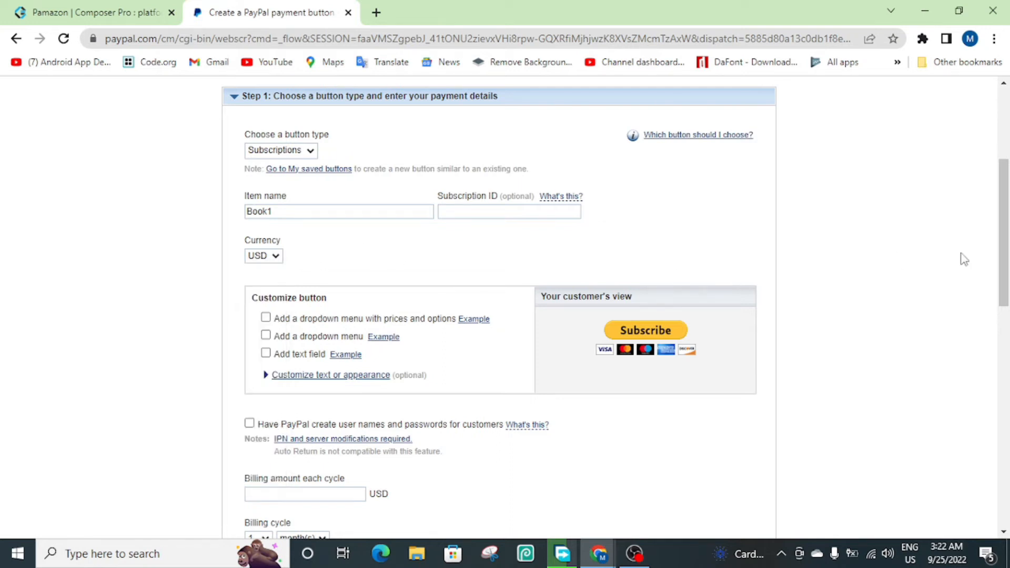
left_click_drag(1004, 258, 1007, 305)
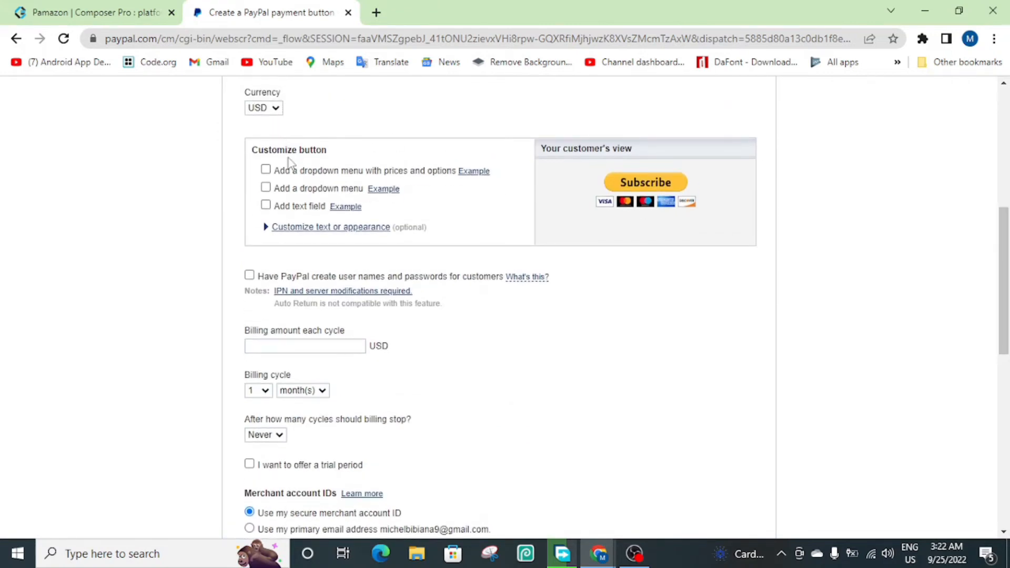
Step: Try the button's dropdown menu with prices, plain dropdown menu and text field options, clearing each one again
left_click(266, 171)
left_click(266, 171)
left_click(266, 187)
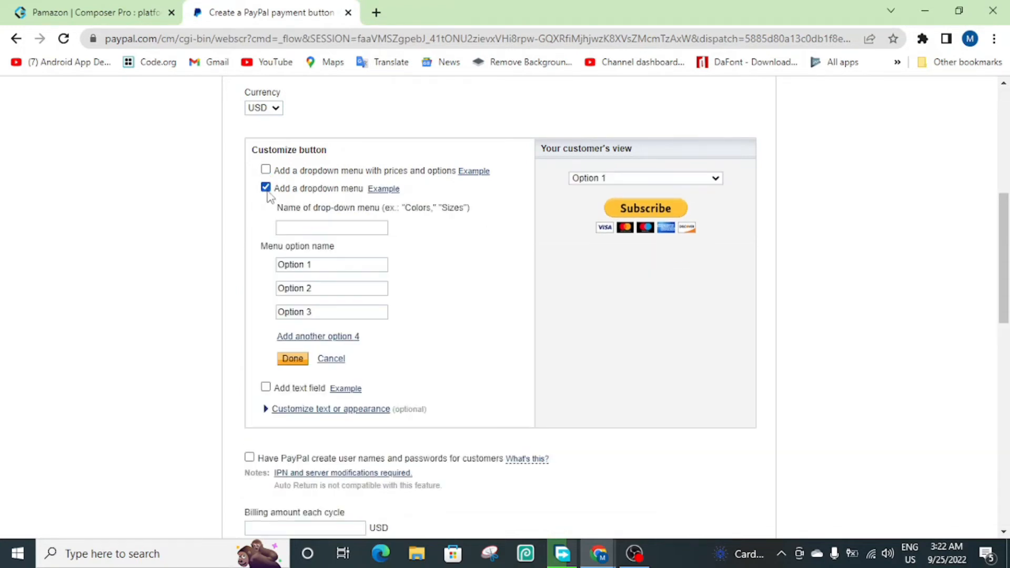
left_click(266, 188)
left_click(265, 205)
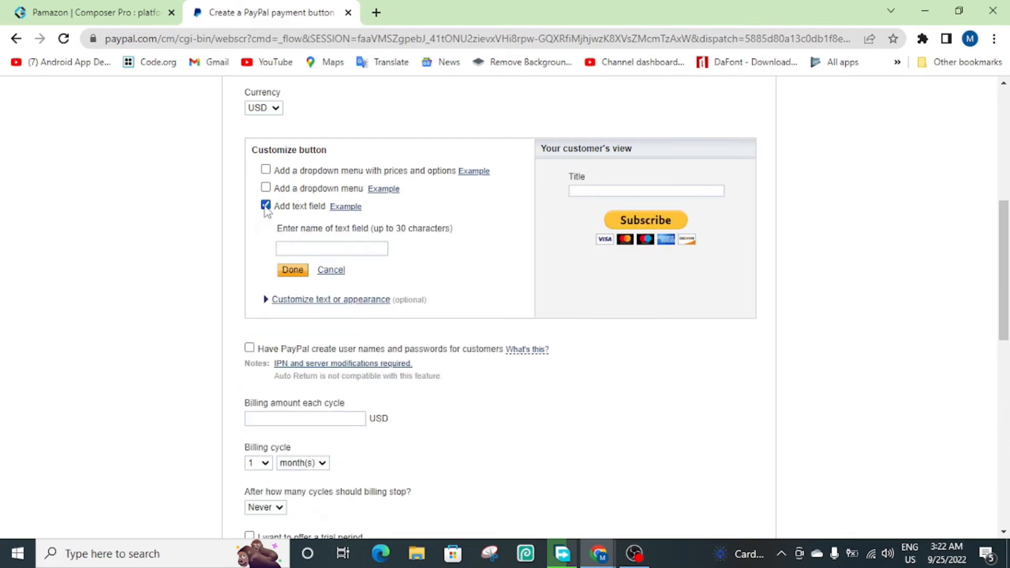
left_click(266, 206)
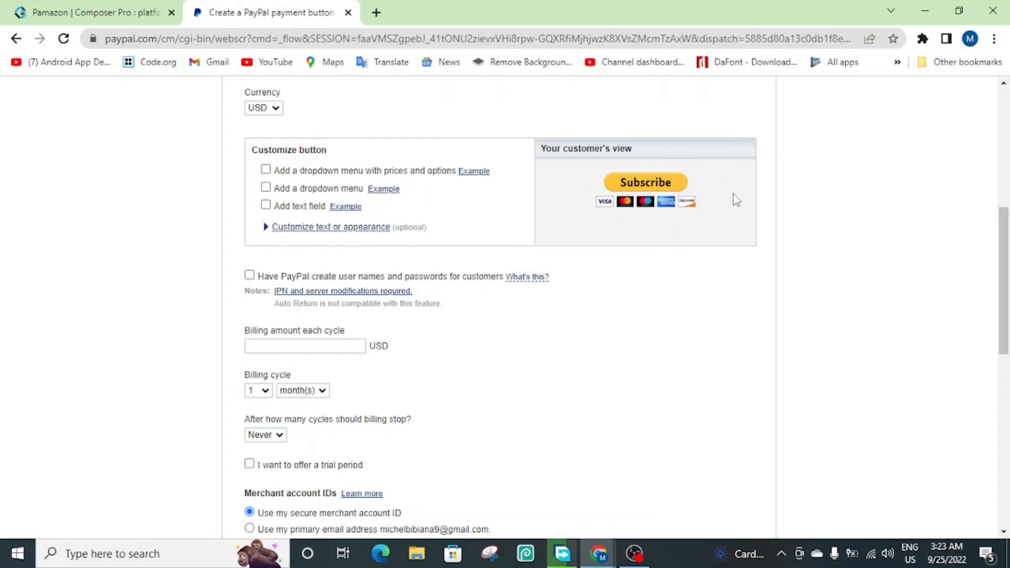
Step: Try the option that has PayPal create user names and passwords for customers, and switch it off again
left_click(250, 279)
left_click(249, 275)
left_click_drag(1006, 290, 1008, 333)
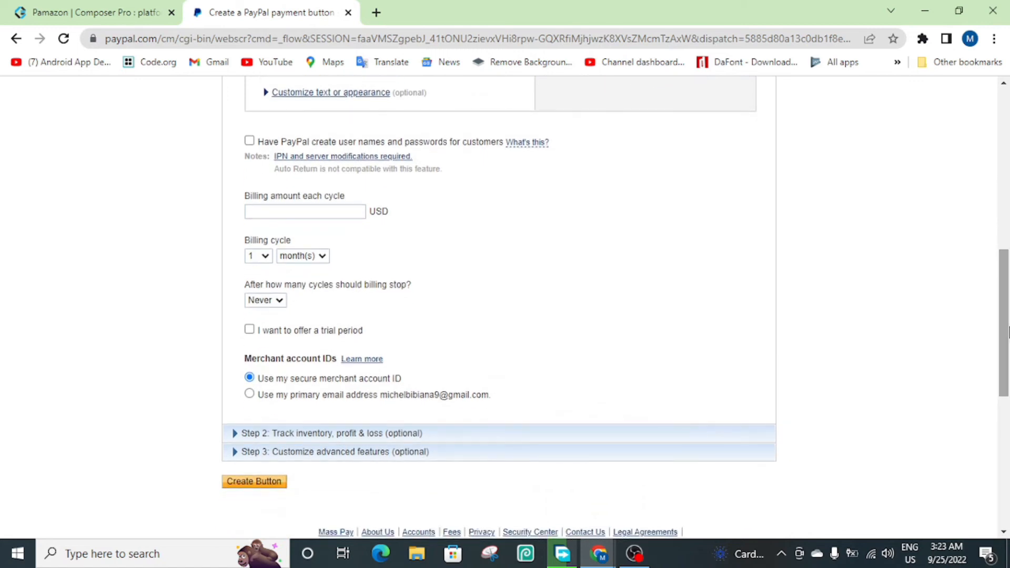
left_click(249, 141)
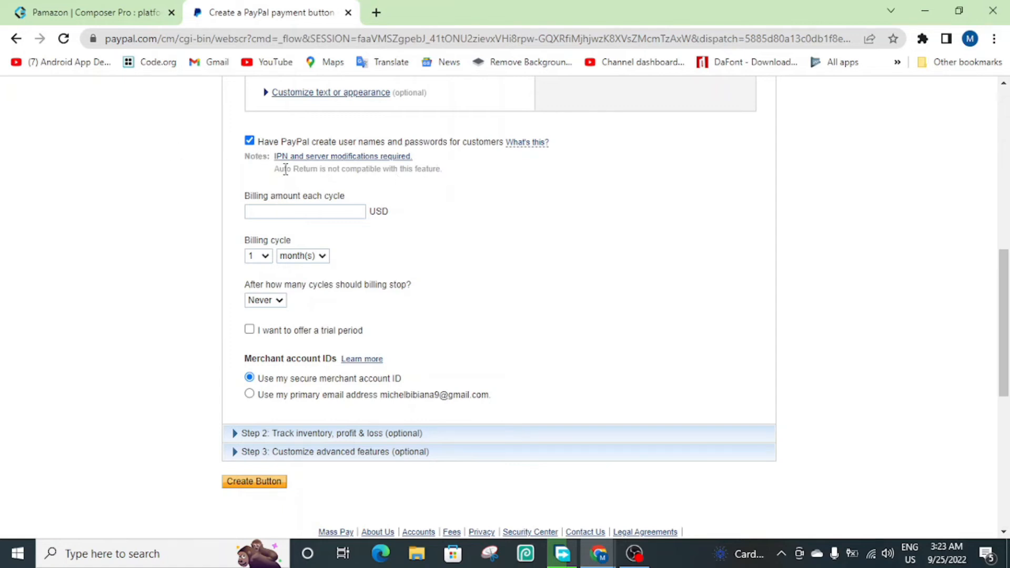
left_click(249, 141)
Step: Set the billing amount for each cycle to 1.99 USD
left_click(330, 211)
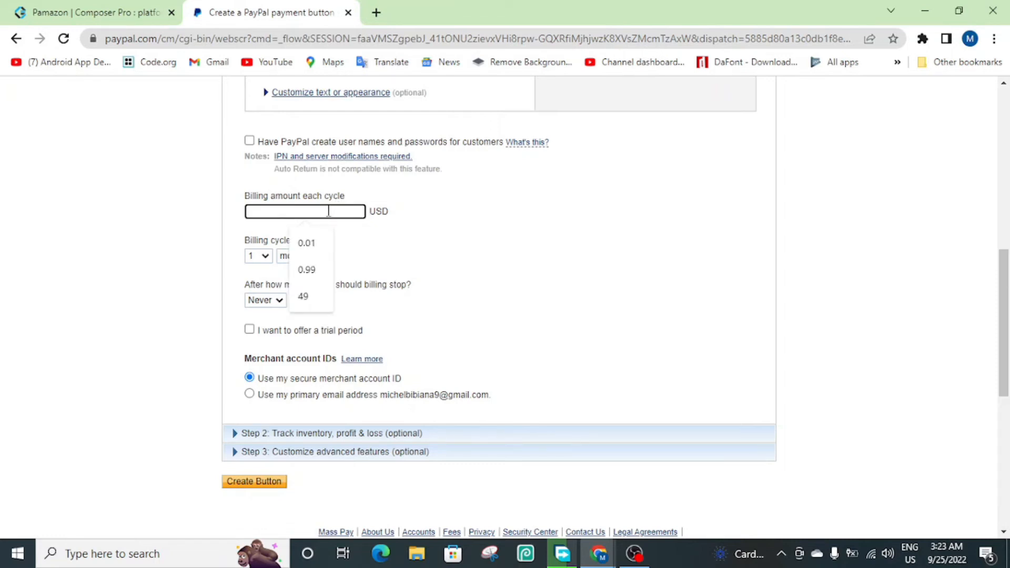
type("1.99")
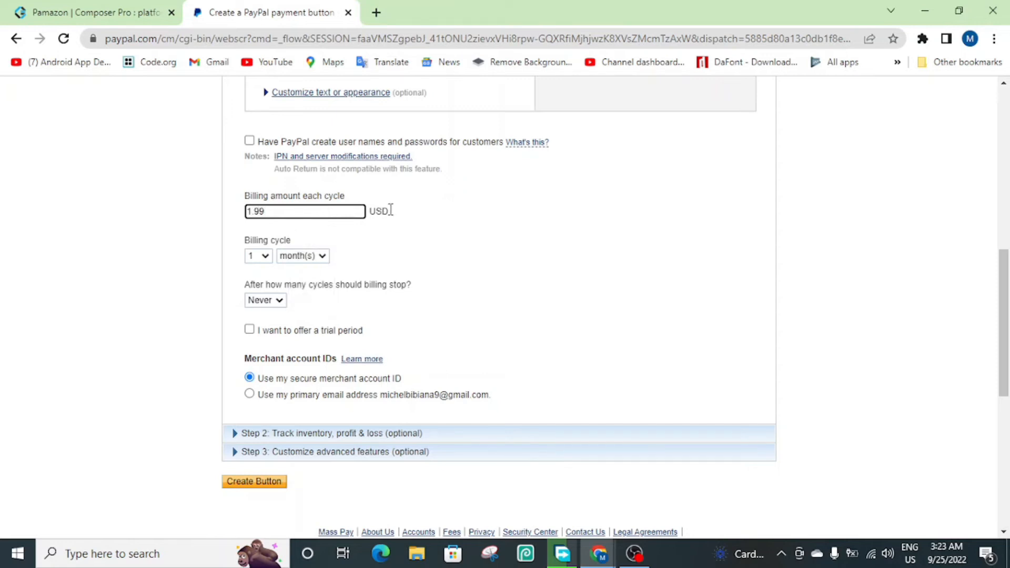
left_click(420, 221)
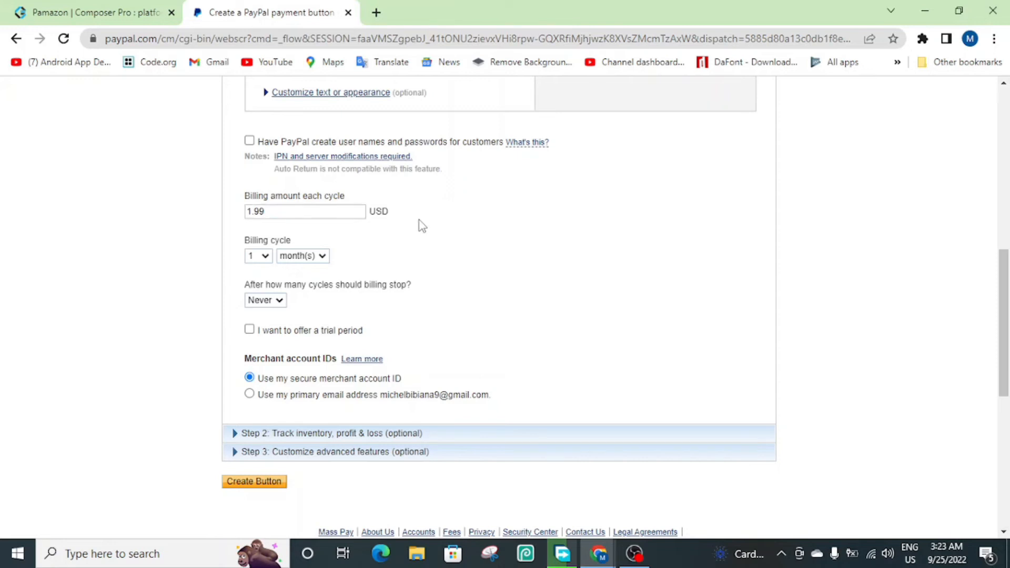
Step: Try day and year as the billing cycle unit, and return it to month(s)
left_click(293, 258)
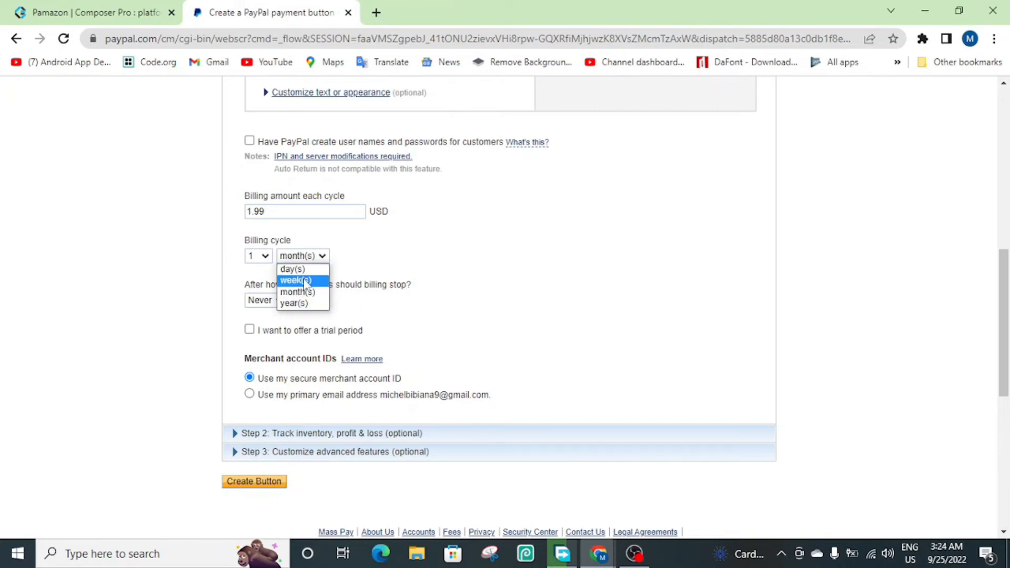
left_click(295, 269)
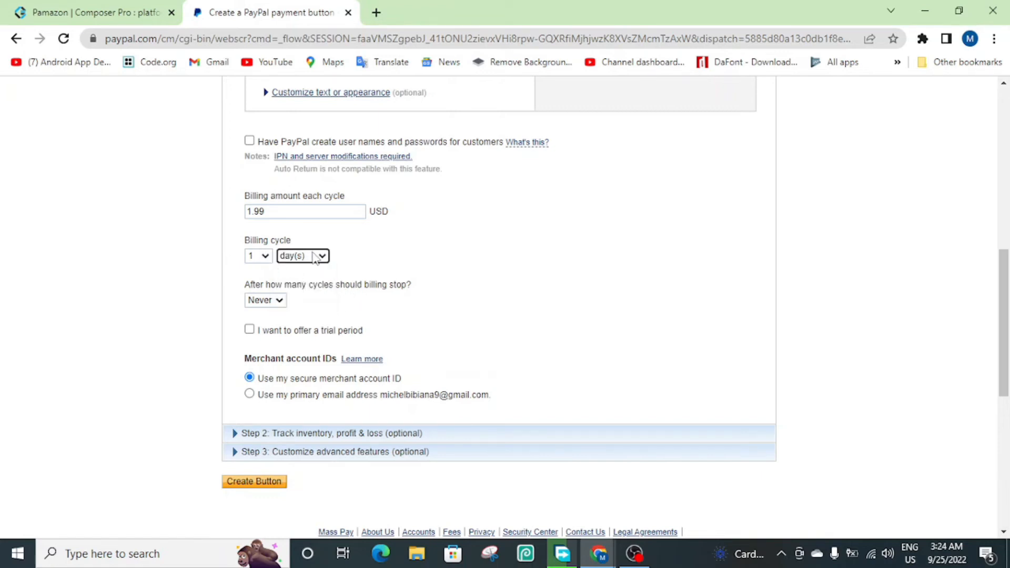
left_click(314, 256)
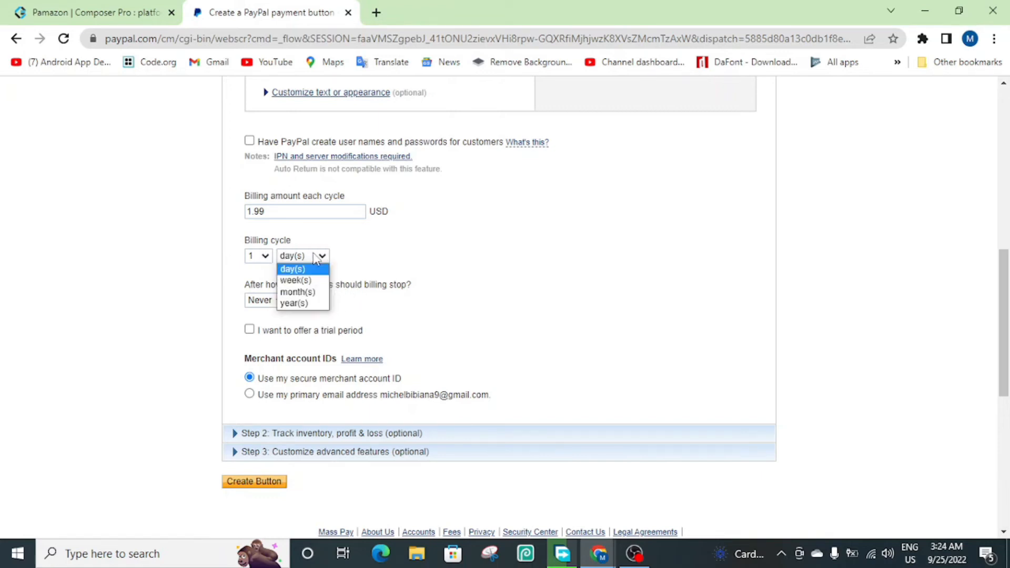
left_click(315, 304)
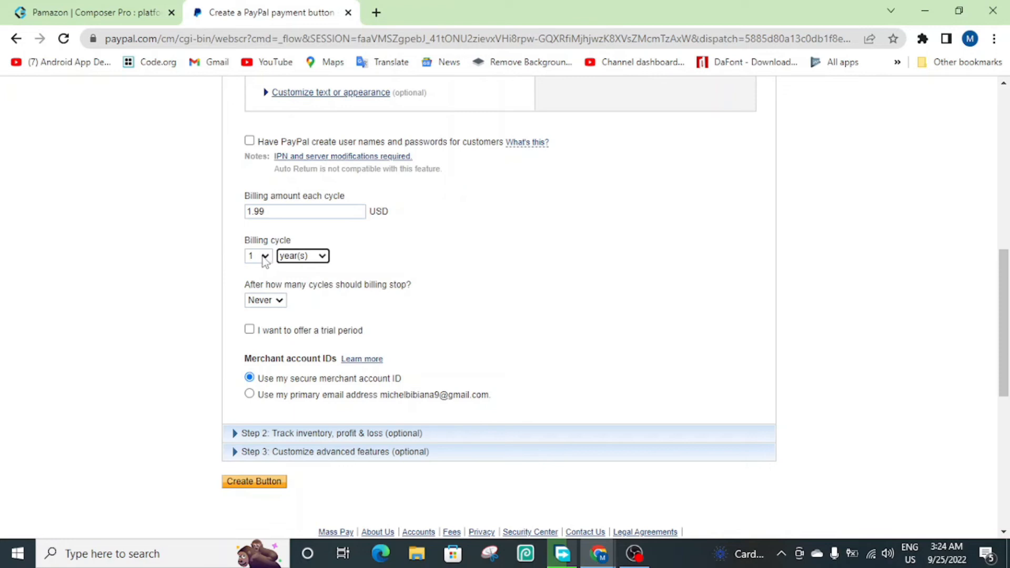
left_click(316, 258)
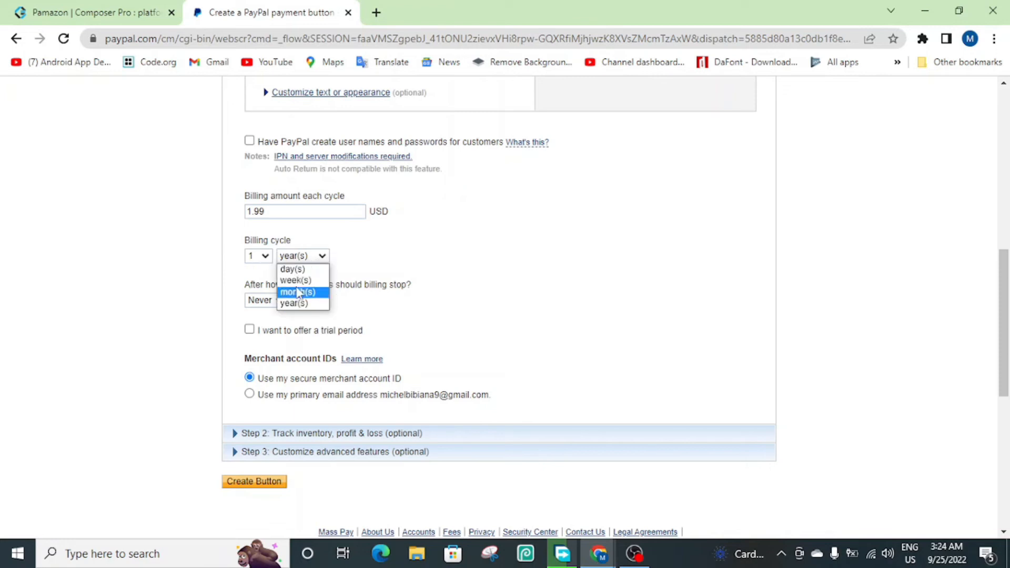
left_click(296, 303)
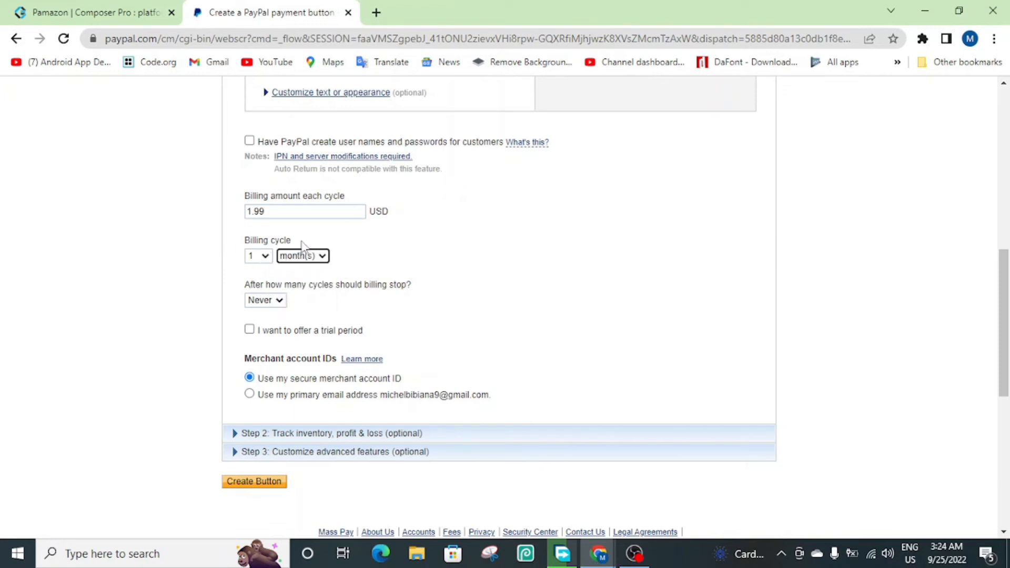
Step: Set the billing amount for each cycle to 0.99 USD
left_click(253, 209)
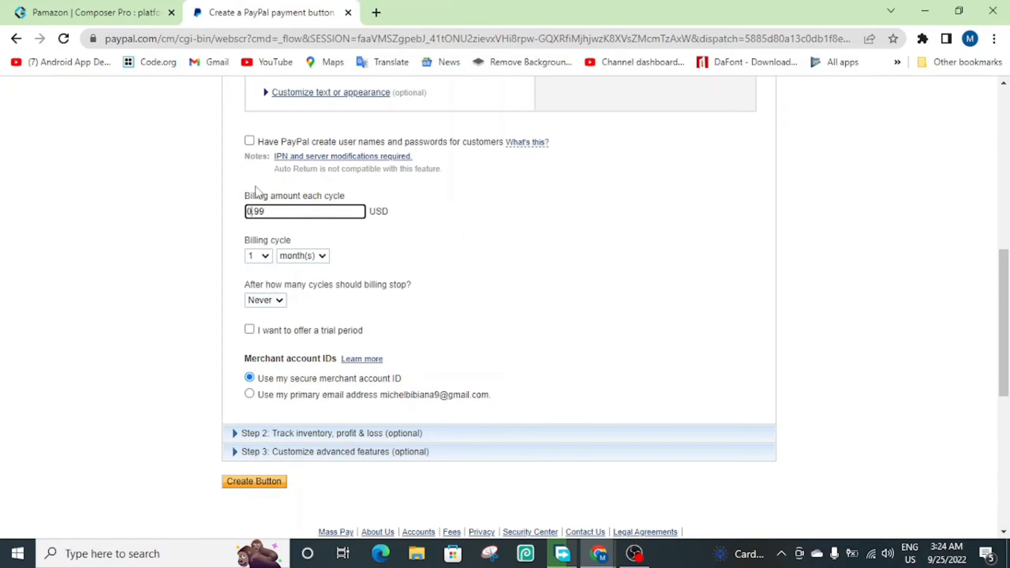
left_click(384, 242)
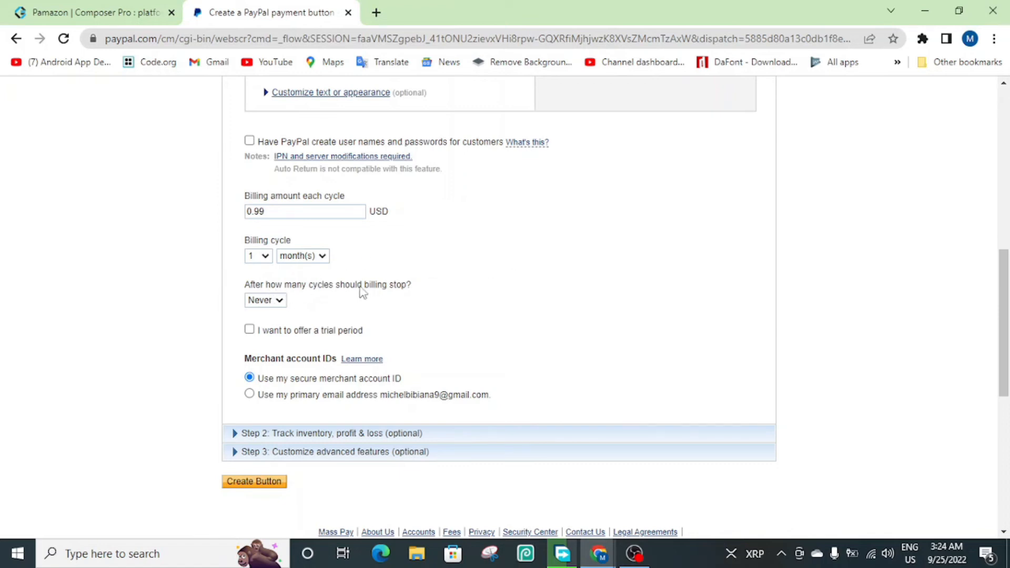
Step: Examine the choices for how many cycles billing runs and the trial period settings, leaving both options unused
left_click(277, 302)
left_click_drag(278, 409, 276, 481)
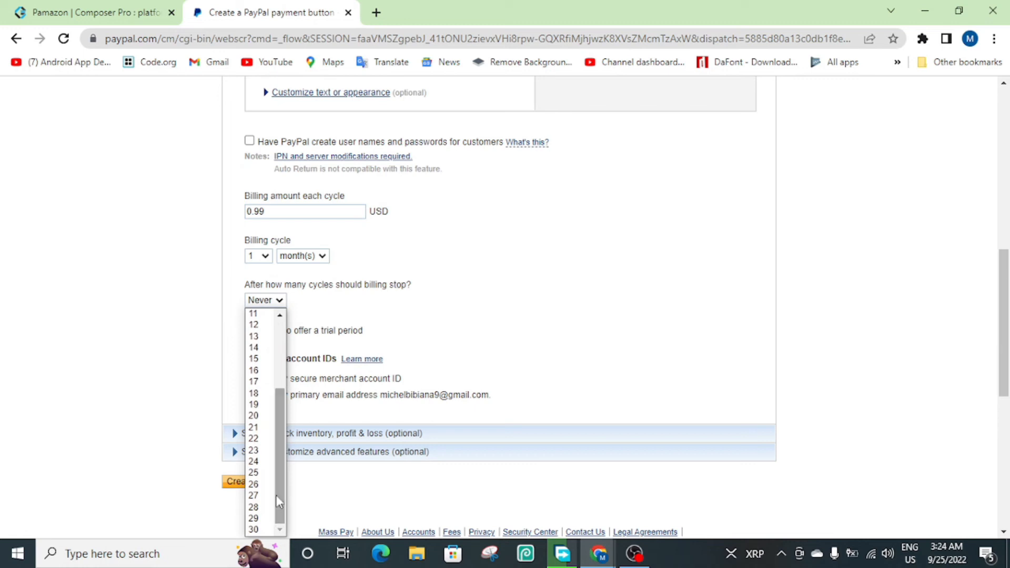
left_click(453, 320)
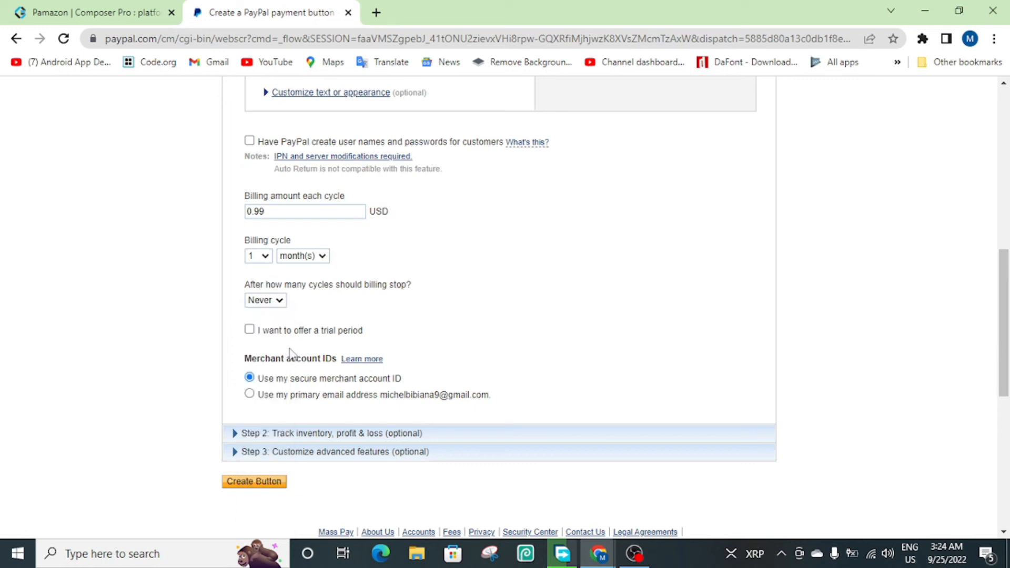
left_click(249, 330)
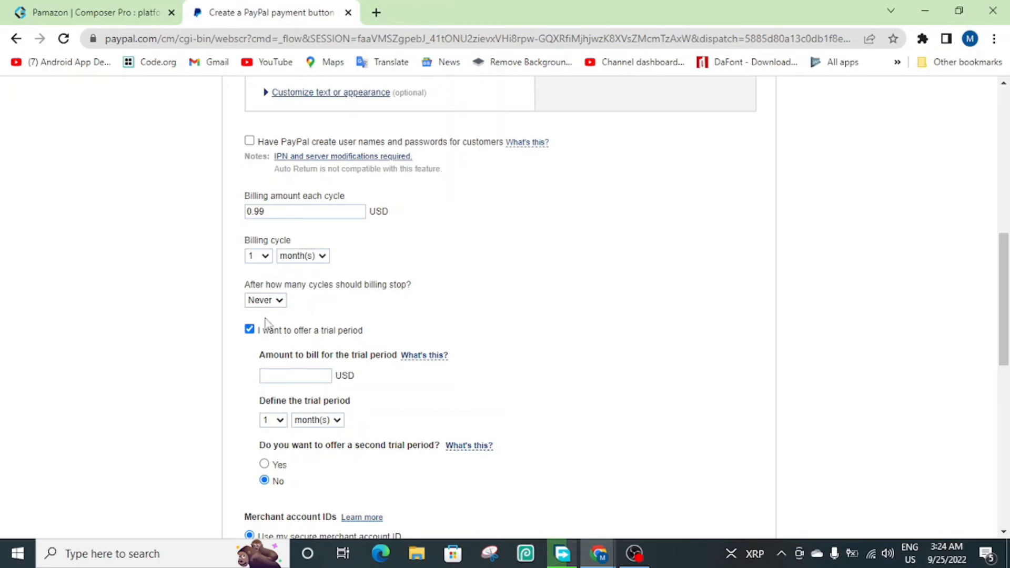
left_click(249, 329)
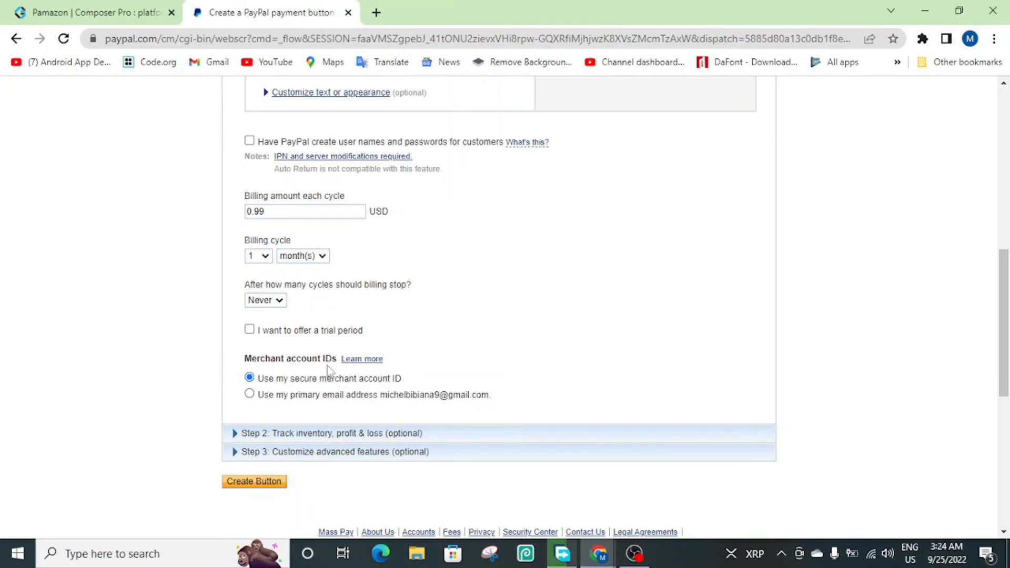
Step: Expand the inventory, profit and loss tracking section and review its optional settings
left_click(239, 433)
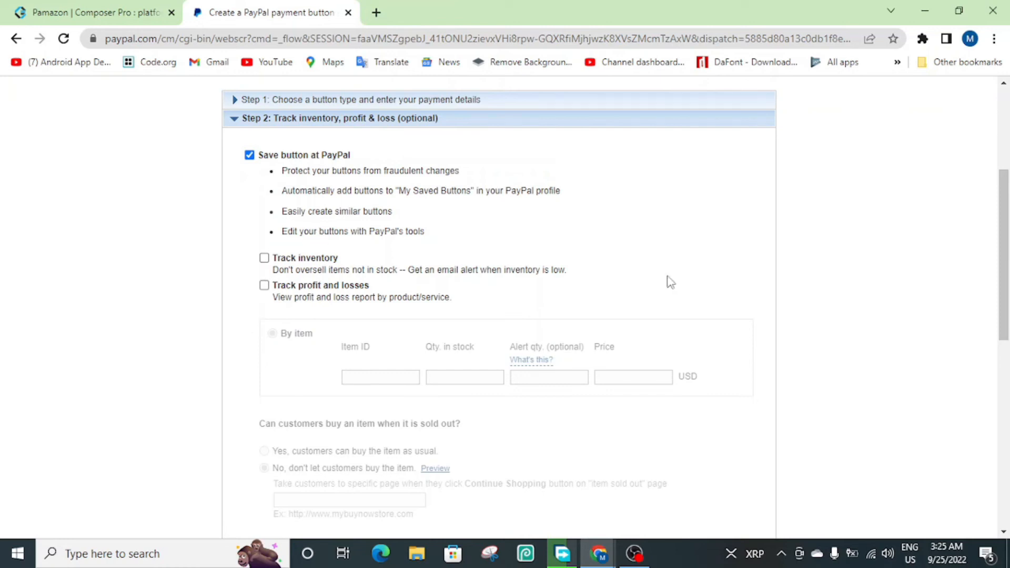
scroll(1005, 316, "down", 2)
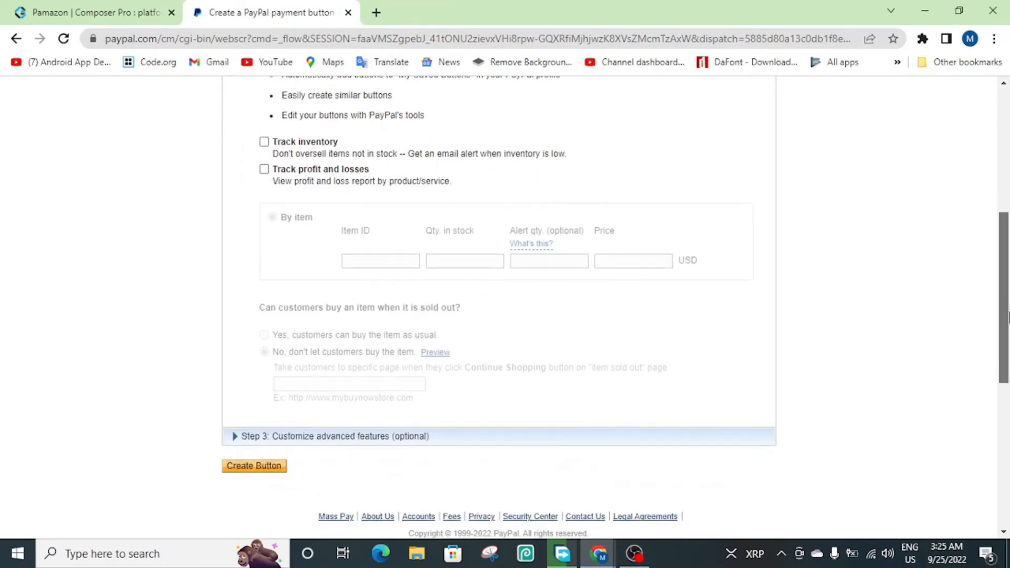
scroll(1007, 316, "up", 1)
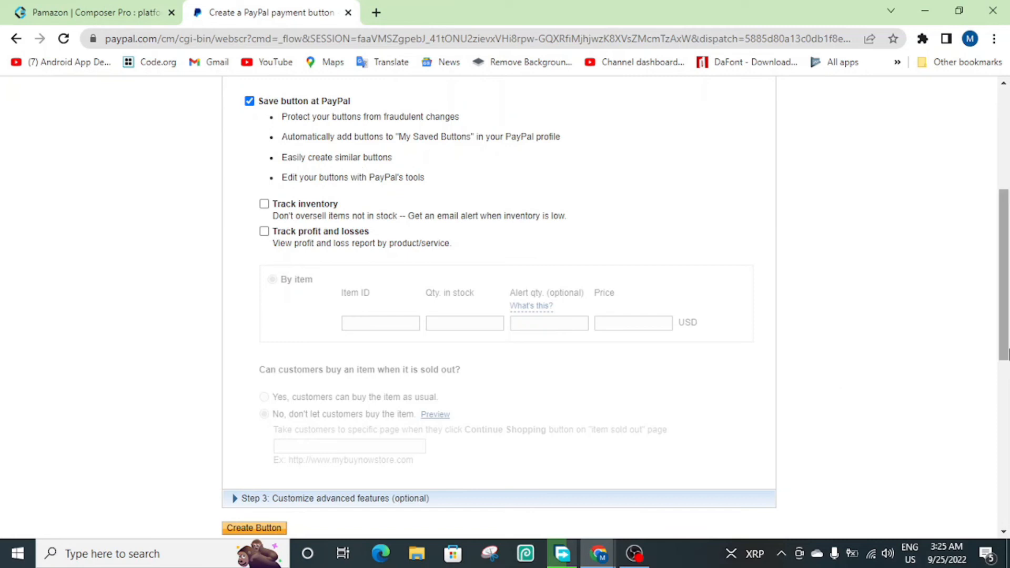
left_click_drag(1008, 339, 1008, 413)
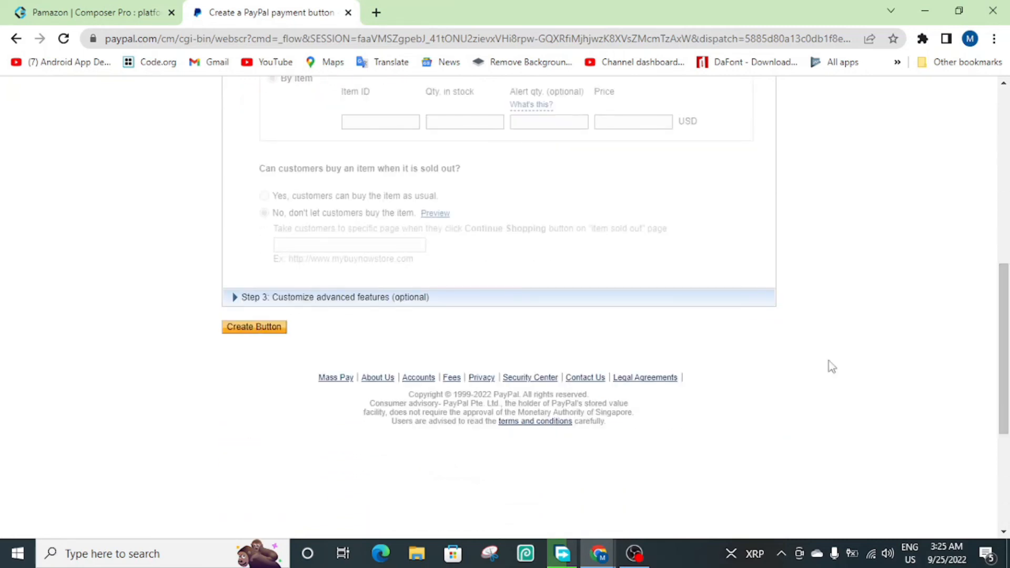
Step: In the advanced features, set the customer's shipping address to No and enable the finish-checkout URL, leaving its address empty
left_click(236, 298)
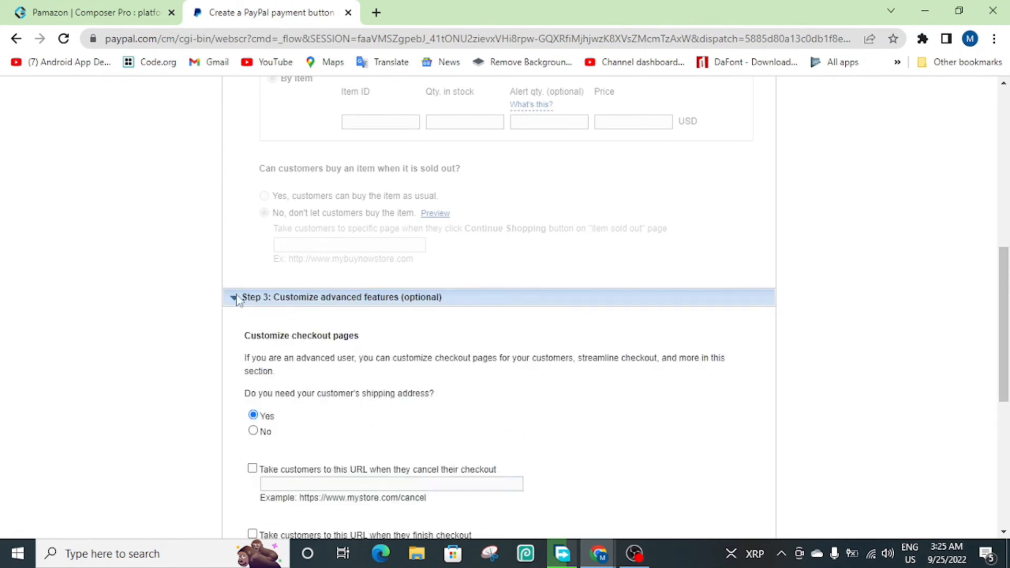
left_click_drag(1008, 306, 1008, 349)
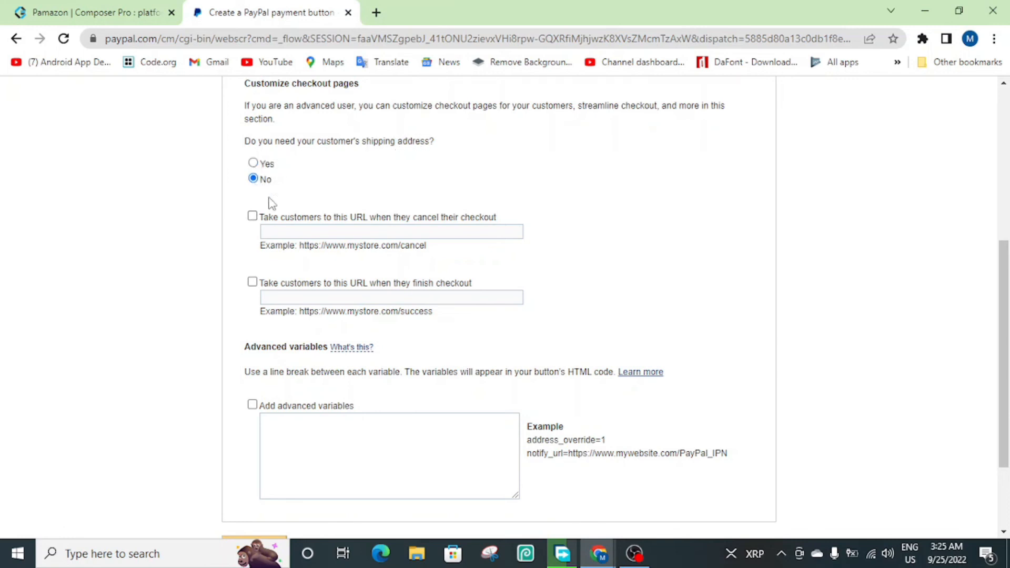
left_click_drag(1008, 345, 1009, 355)
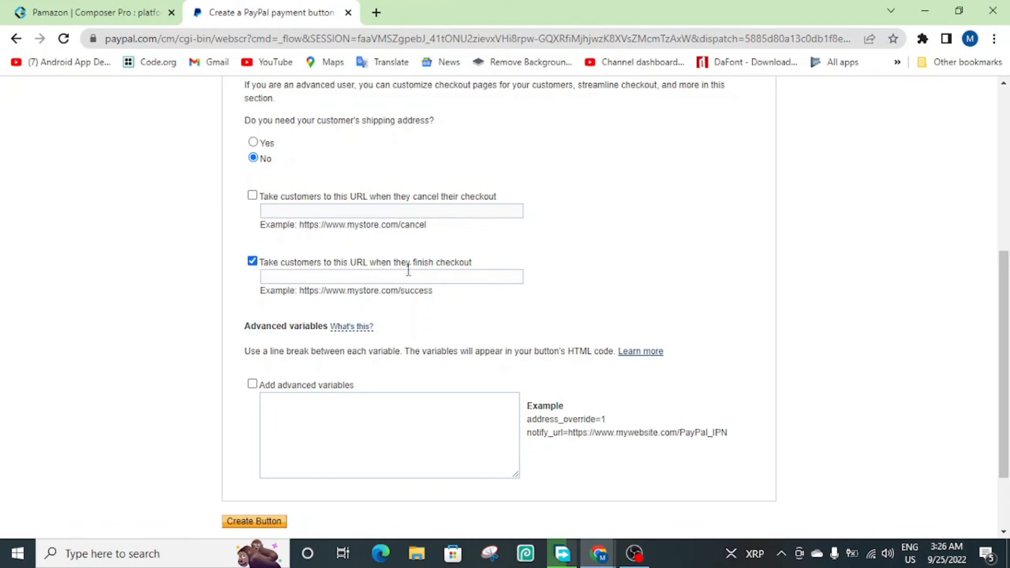
left_click(352, 277)
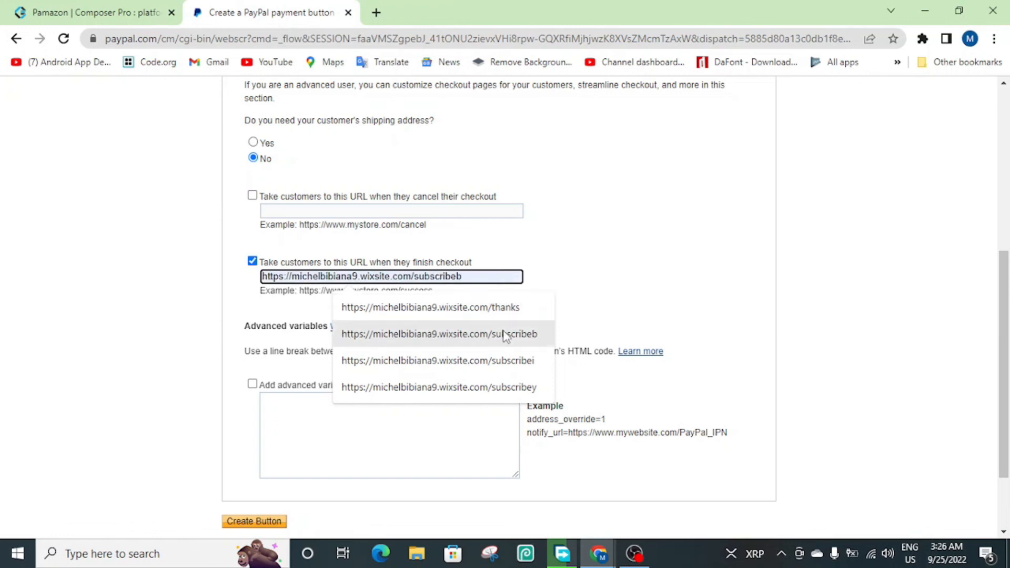
left_click(249, 255)
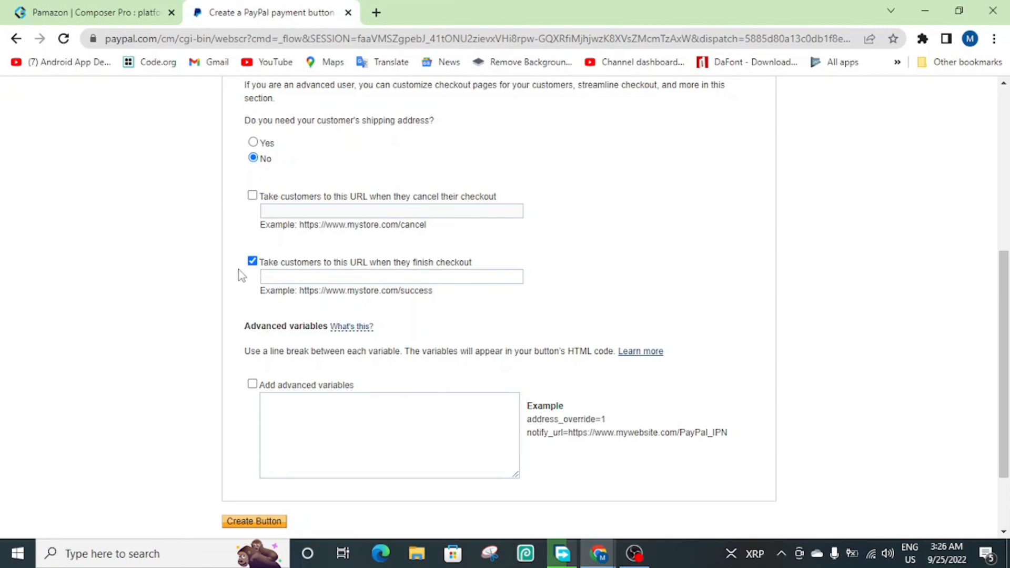
Step: Look over the Pamazon app's Empty page and its logic in AppGyver, and return to the PayPal button's checkout settings
left_click(94, 14)
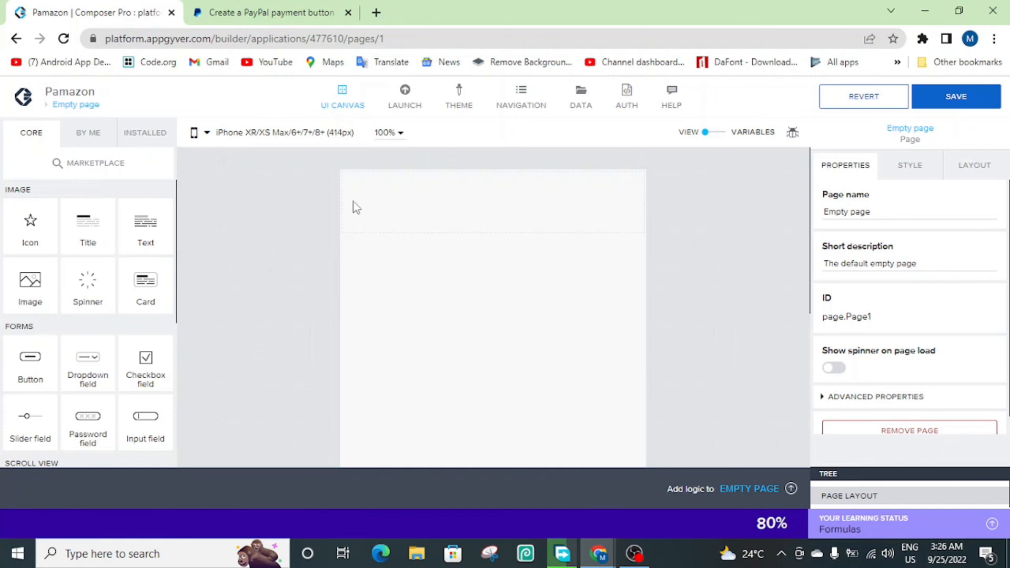
left_click(277, 12)
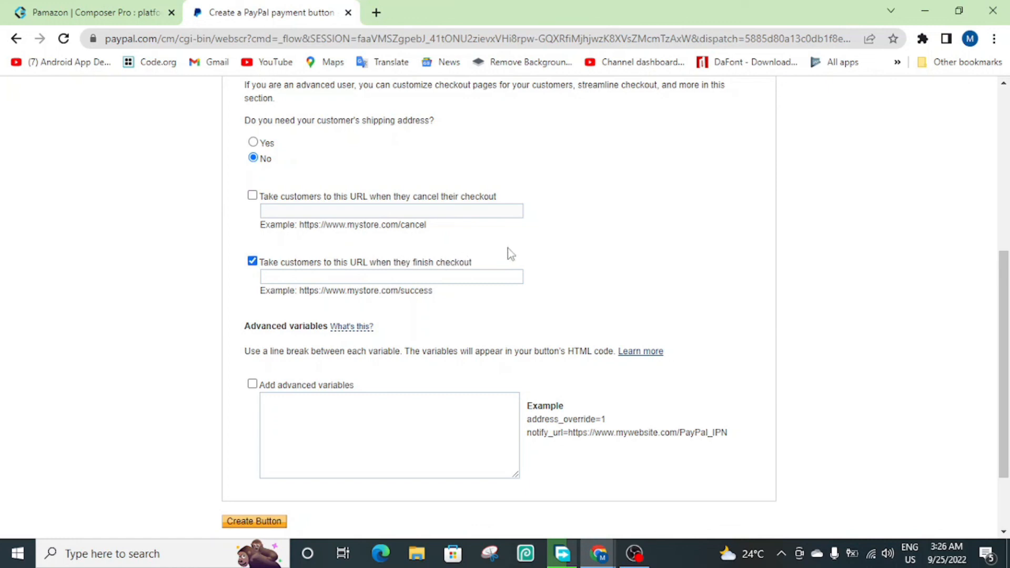
left_click(95, 13)
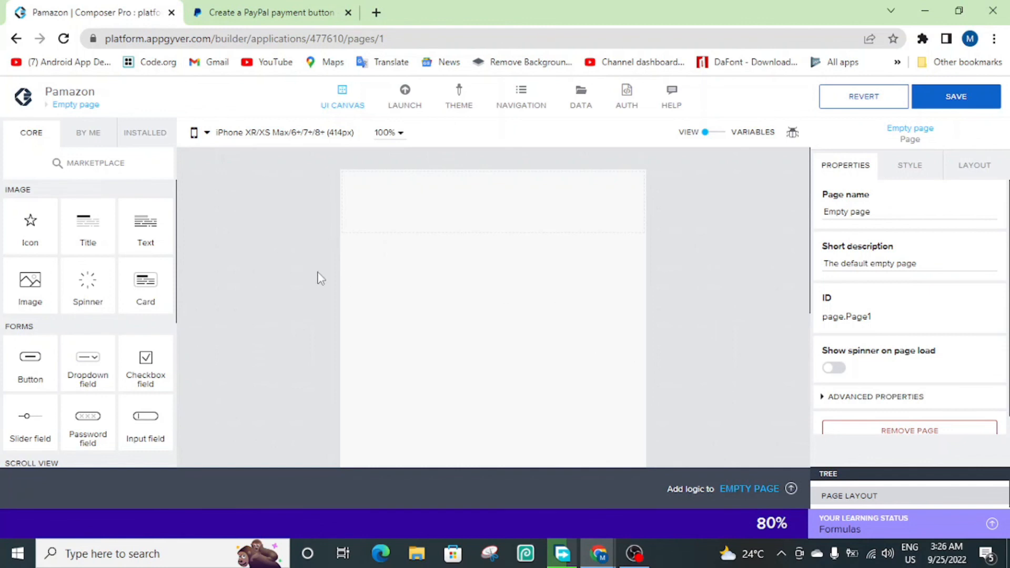
left_click(749, 482)
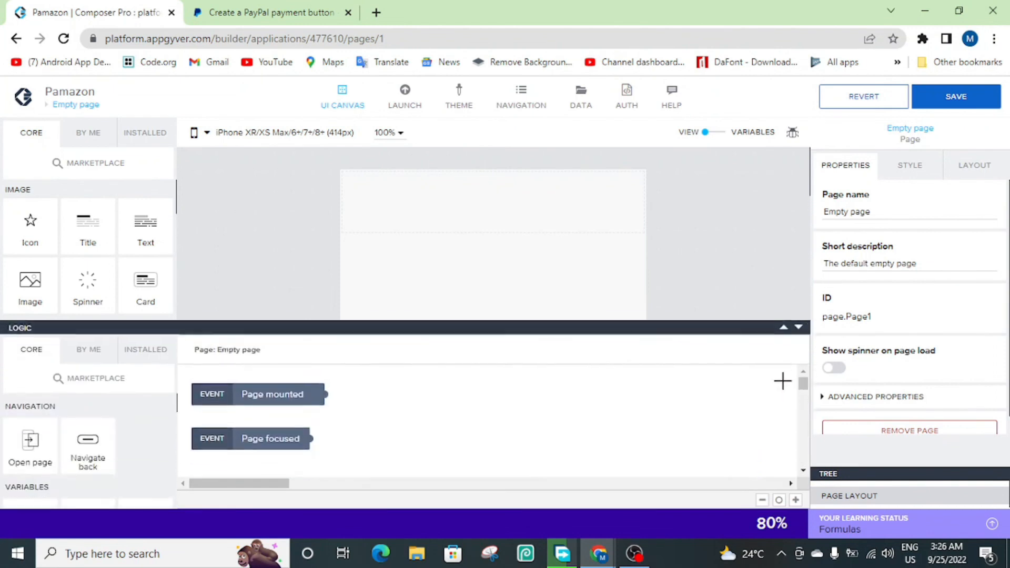
left_click(798, 326)
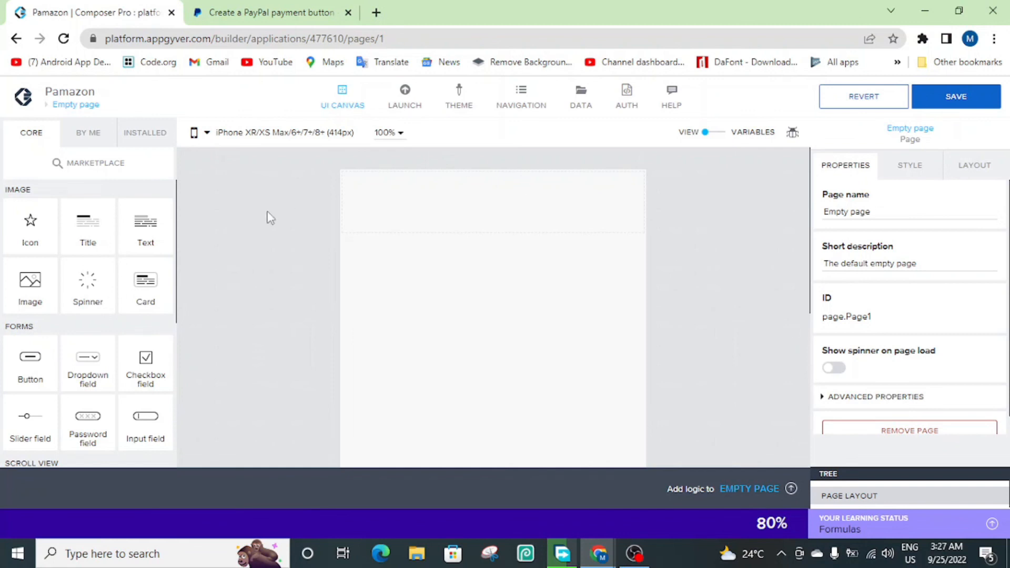
left_click(246, 8)
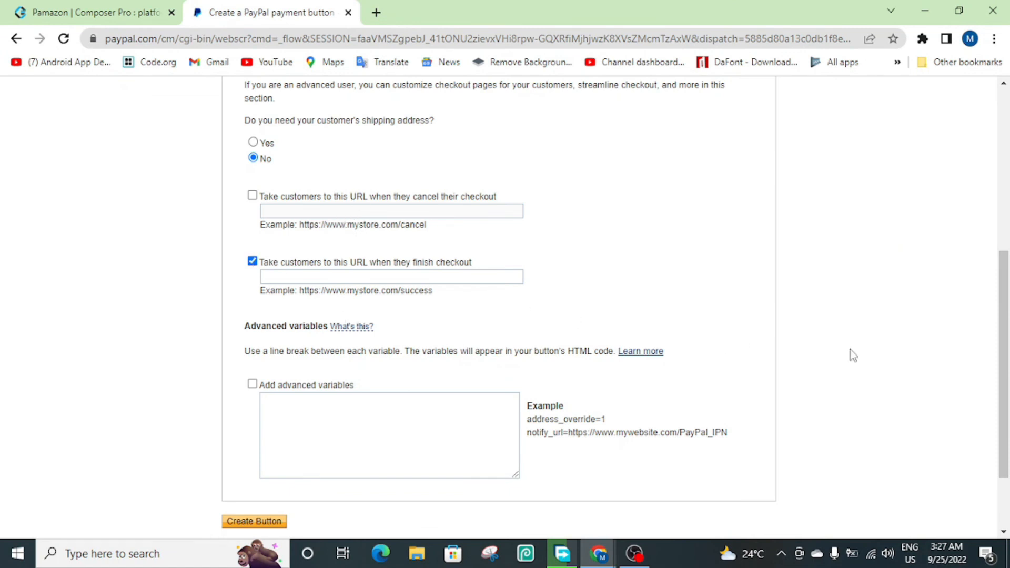
scroll(991, 368, "down", 2)
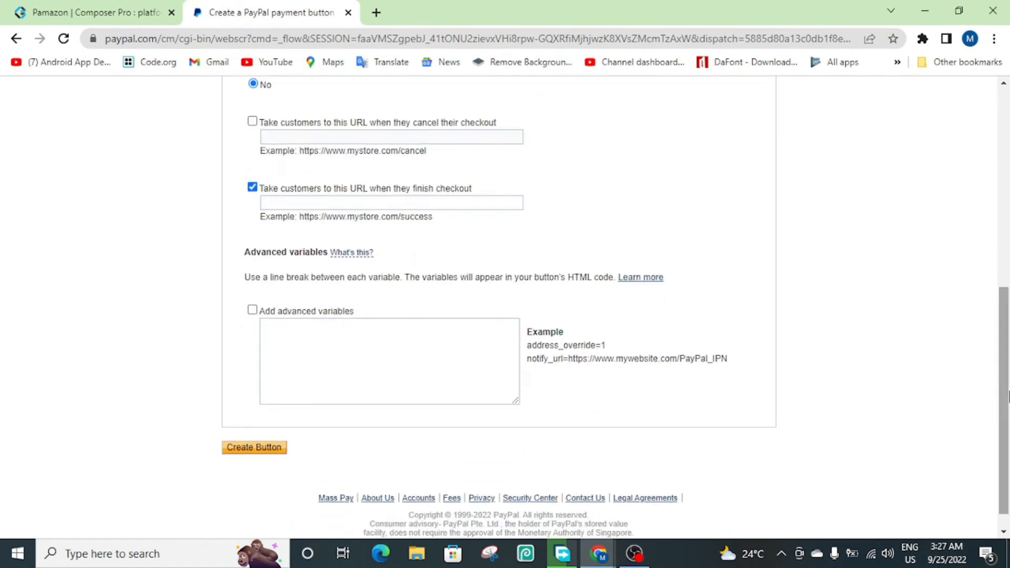